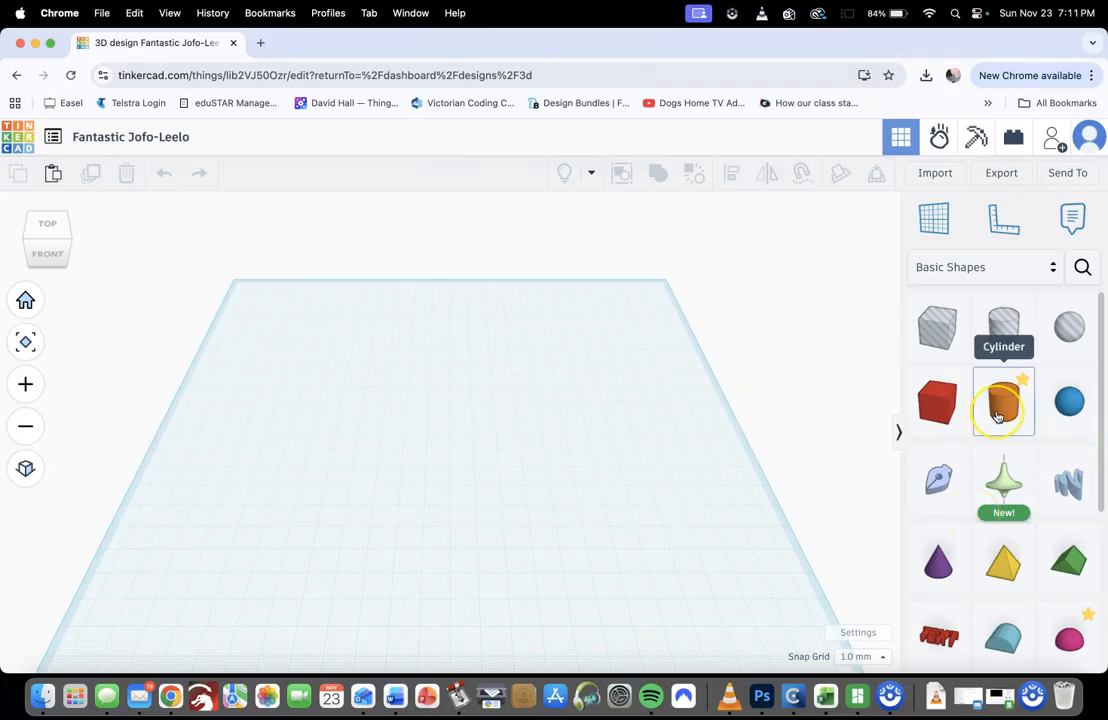
Step: Place a solid cylinder on the workplane and set its width and depth to 70 mm each
left_click_drag(996, 417, 462, 505)
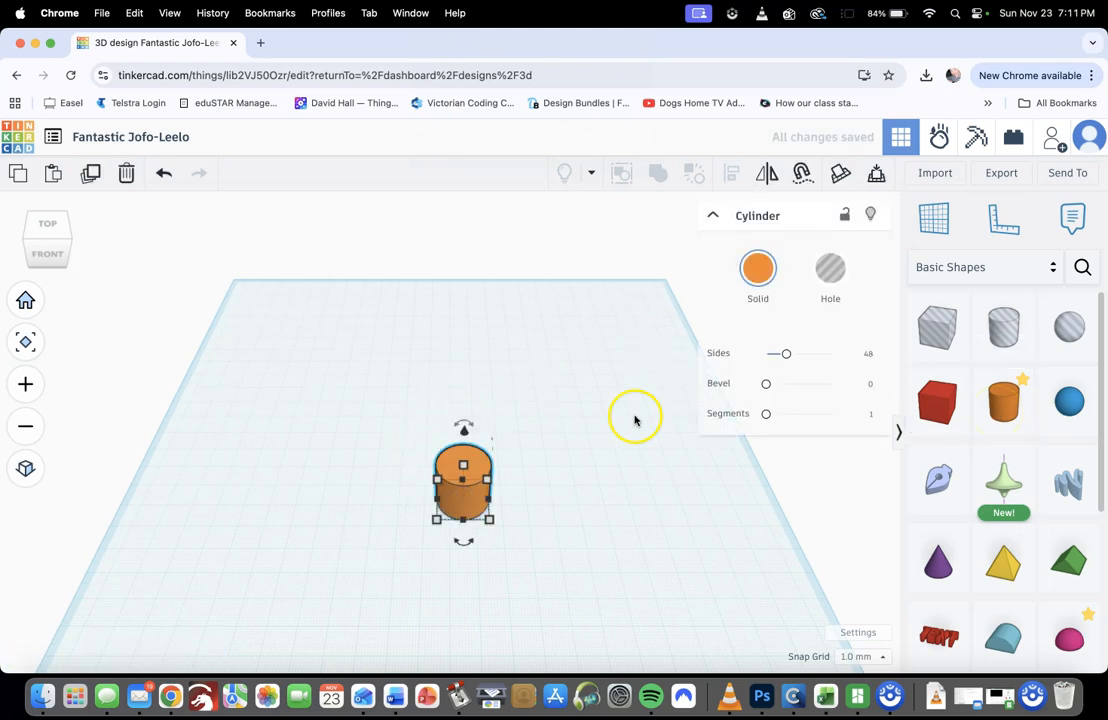
mouse_move(487, 523)
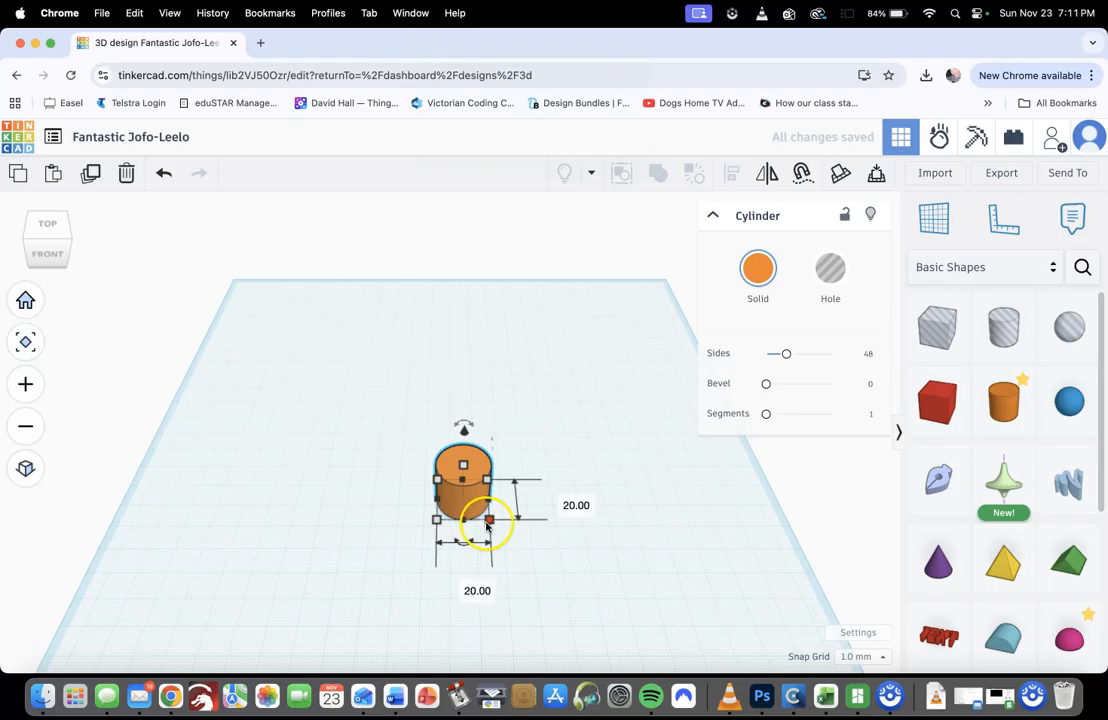
left_click(562, 499)
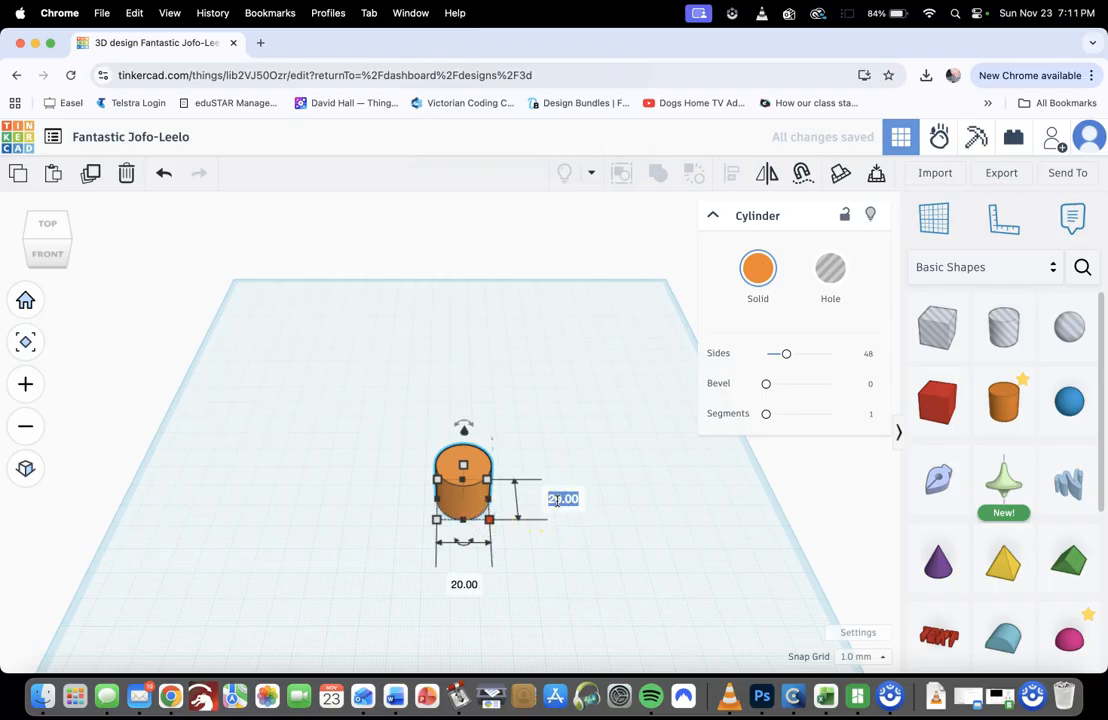
type("70")
left_click(465, 584)
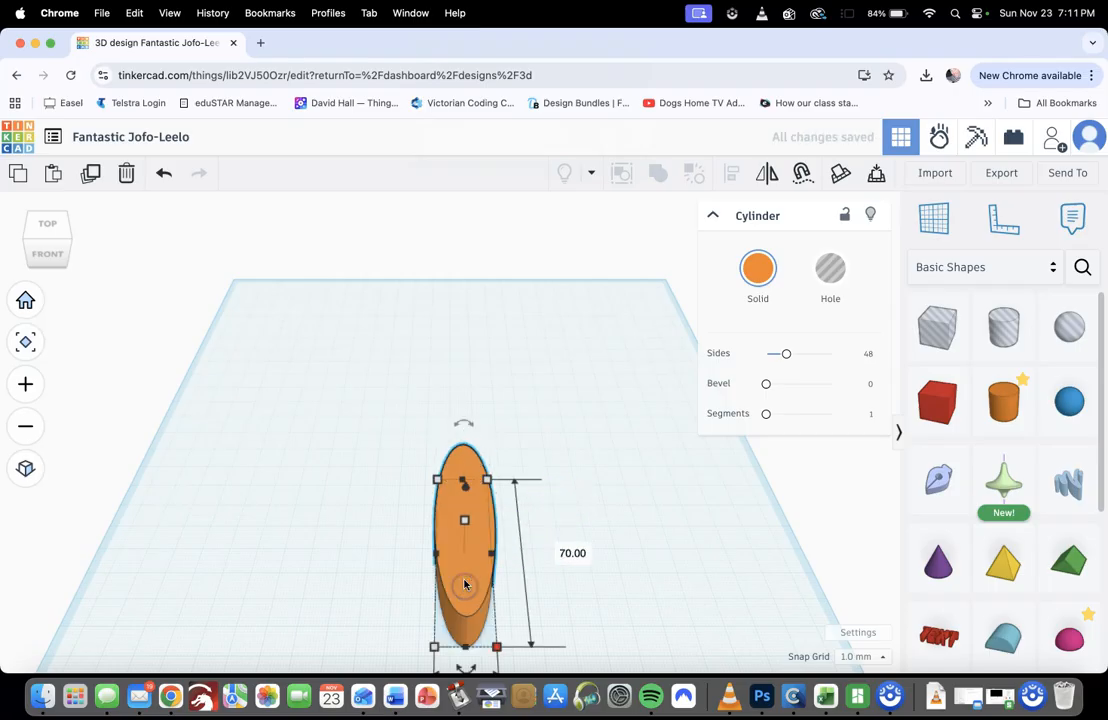
type("70")
left_click(630, 509)
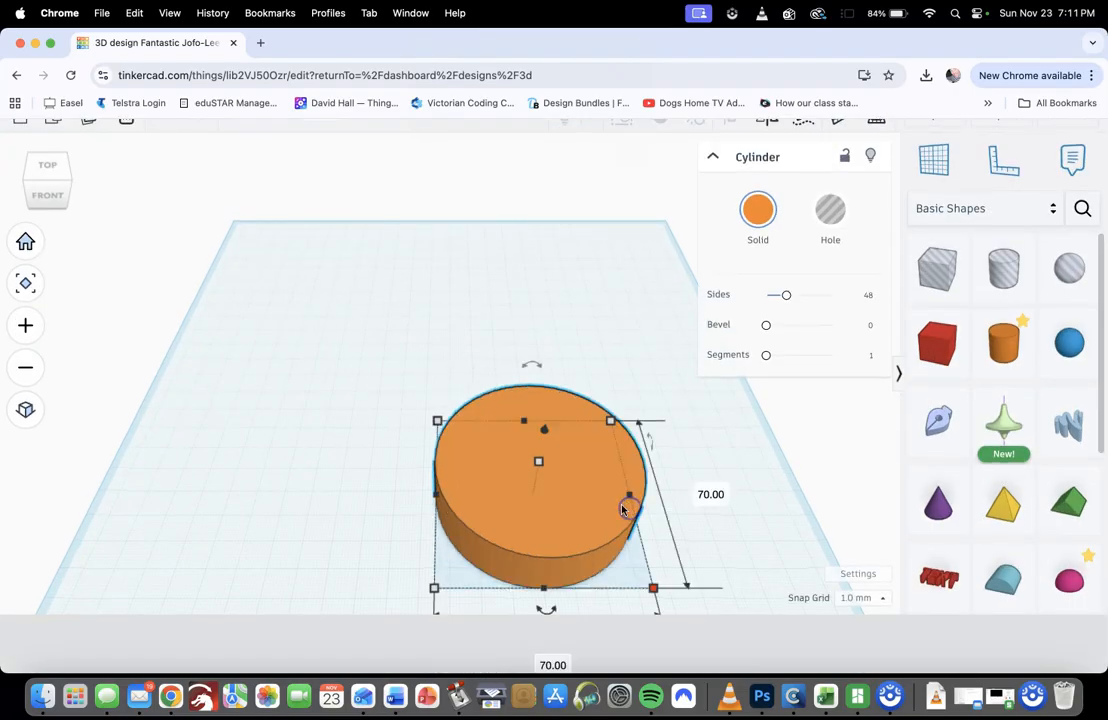
Step: Move the cylinder towards the middle of the workplane and set its height to 2 mm
left_click_drag(517, 507, 477, 428)
left_click(551, 448)
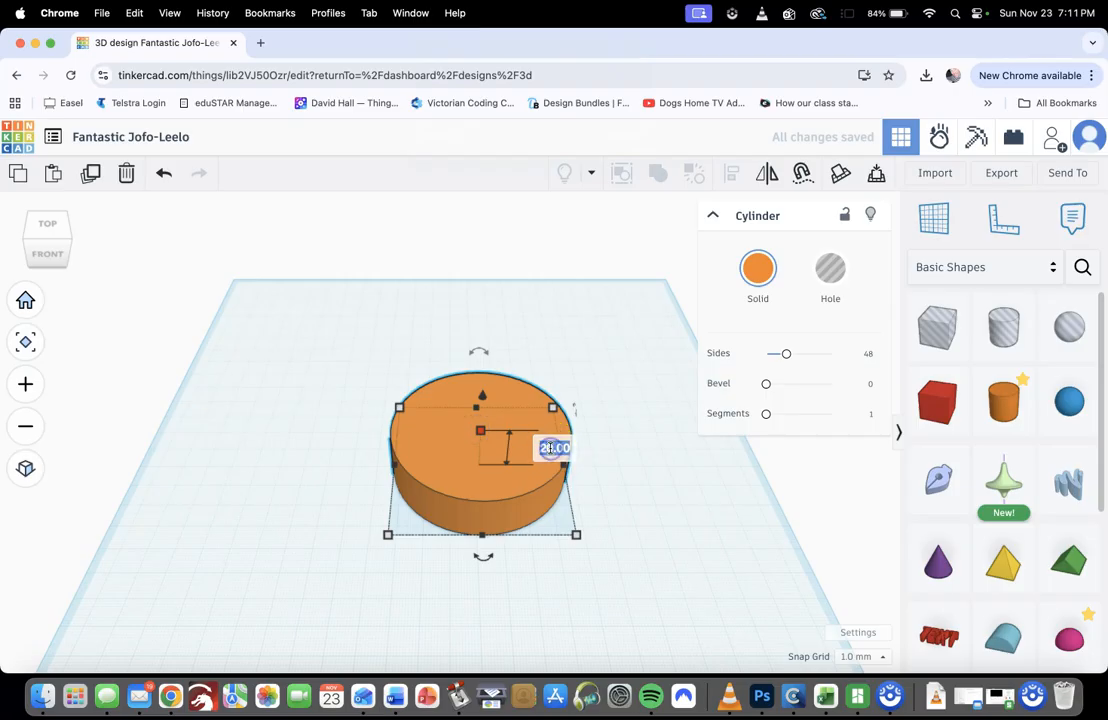
type("2")
left_click(641, 502)
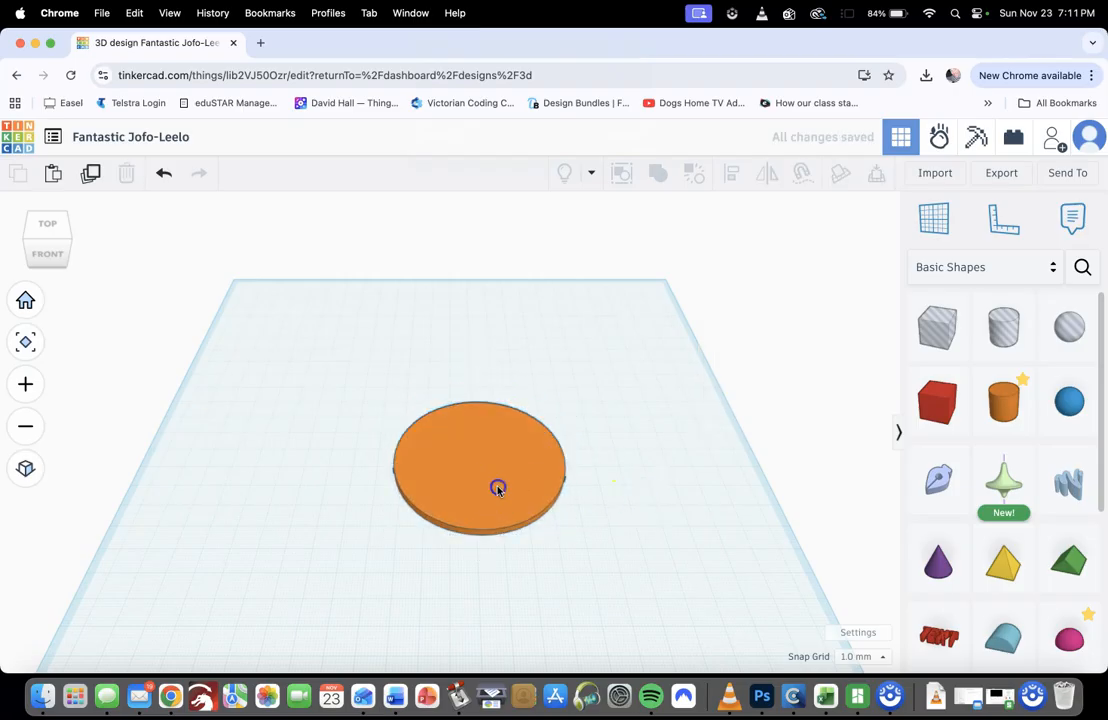
Step: Set the disc's sides to 128 and segments to 10, and shift it further back on the workplane
left_click(504, 508)
left_click_drag(504, 508, 507, 497)
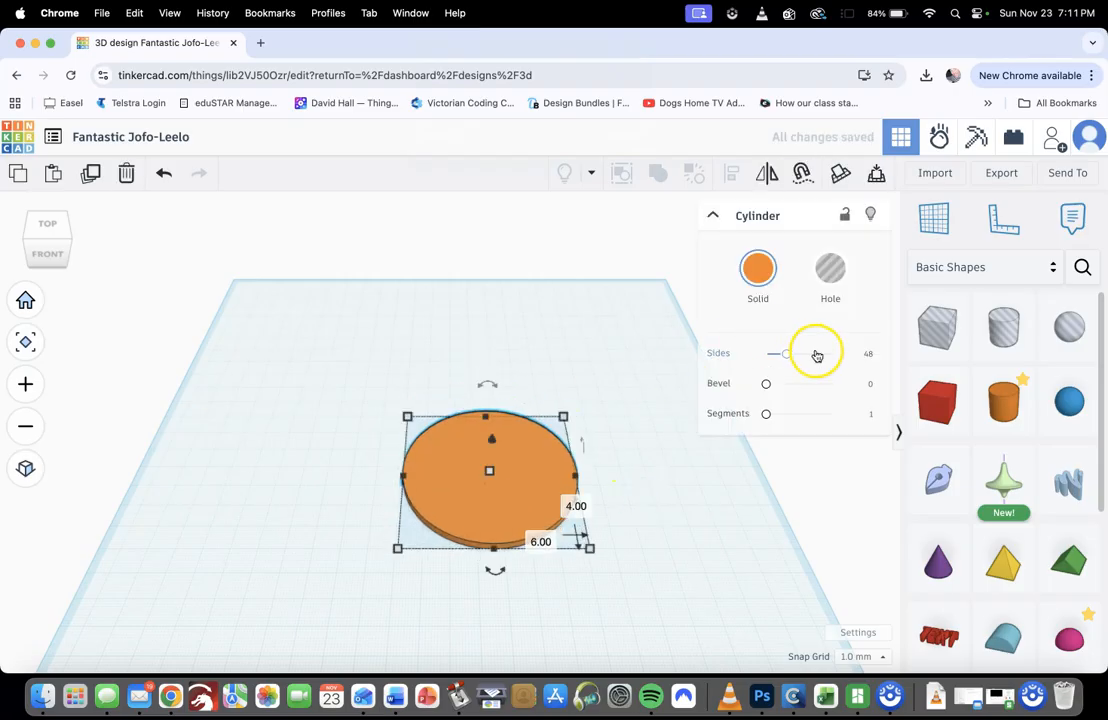
left_click_drag(789, 356, 846, 354)
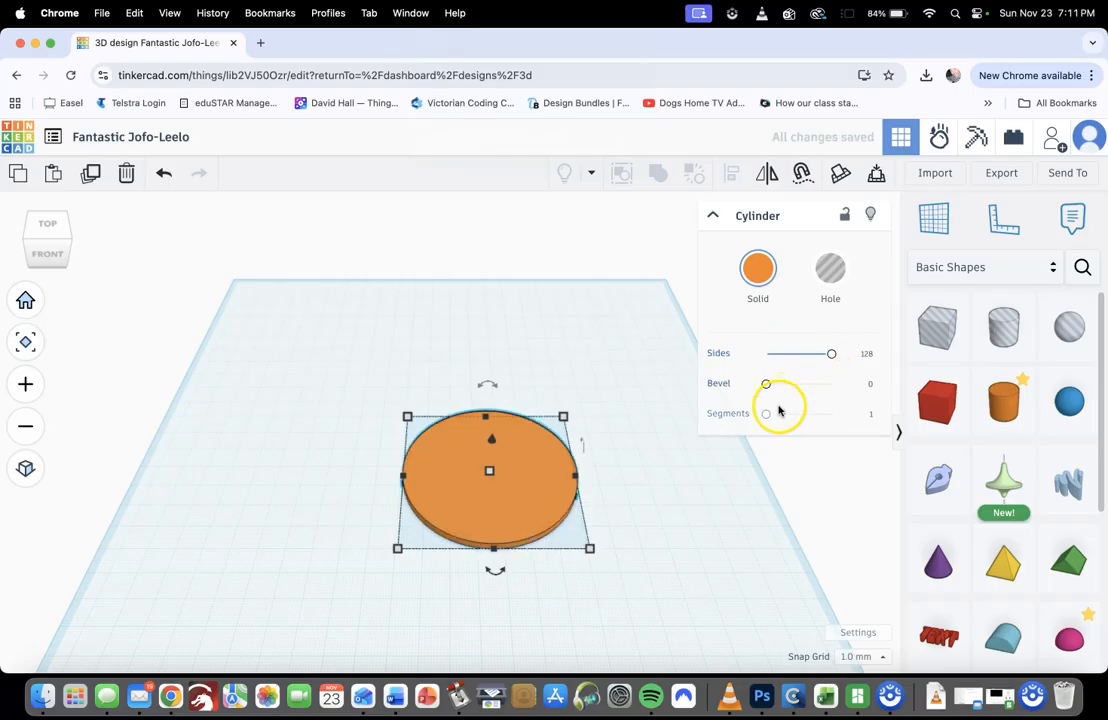
left_click_drag(766, 418, 841, 416)
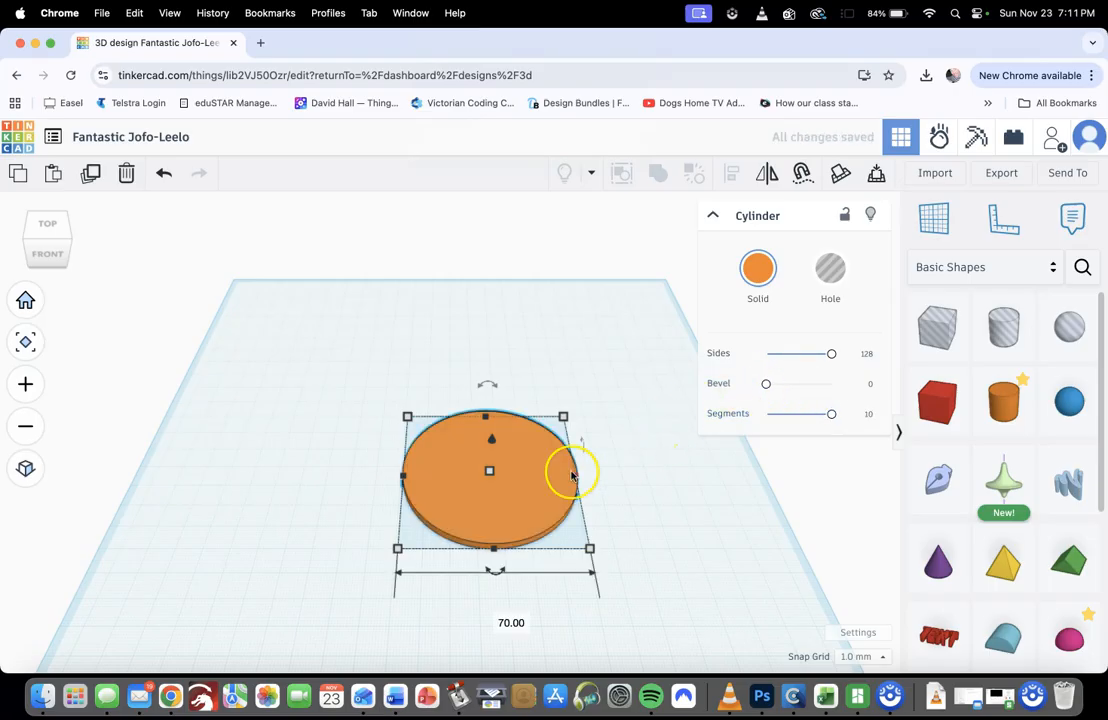
left_click(688, 568)
left_click_drag(522, 497, 539, 452)
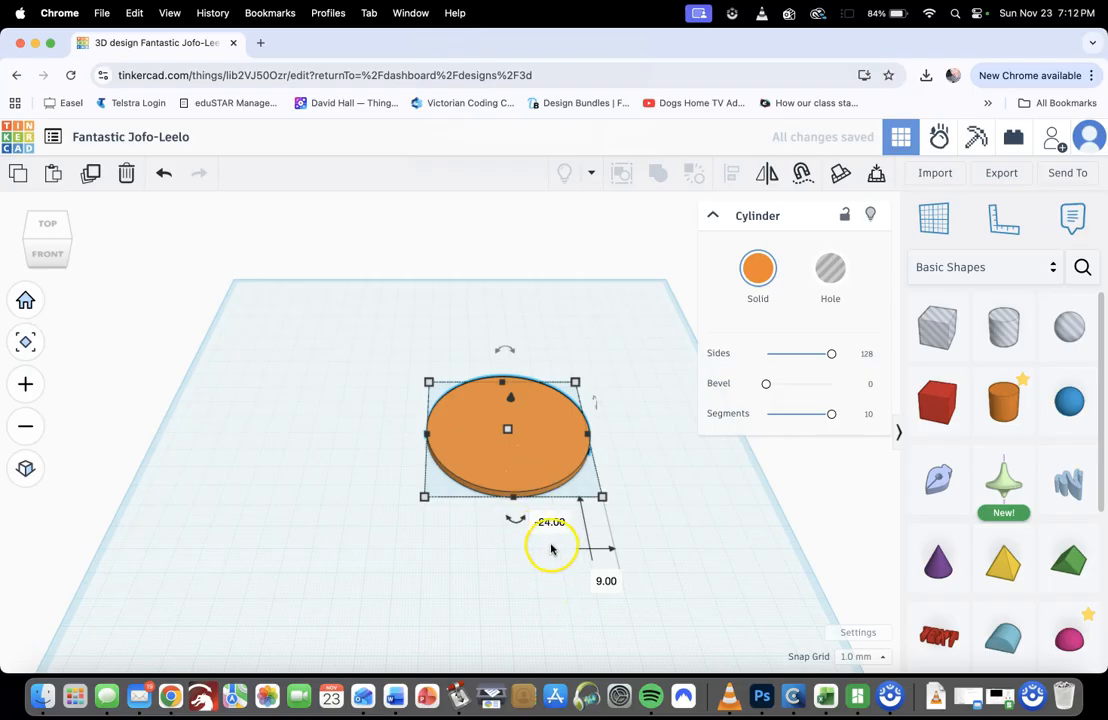
left_click(706, 526)
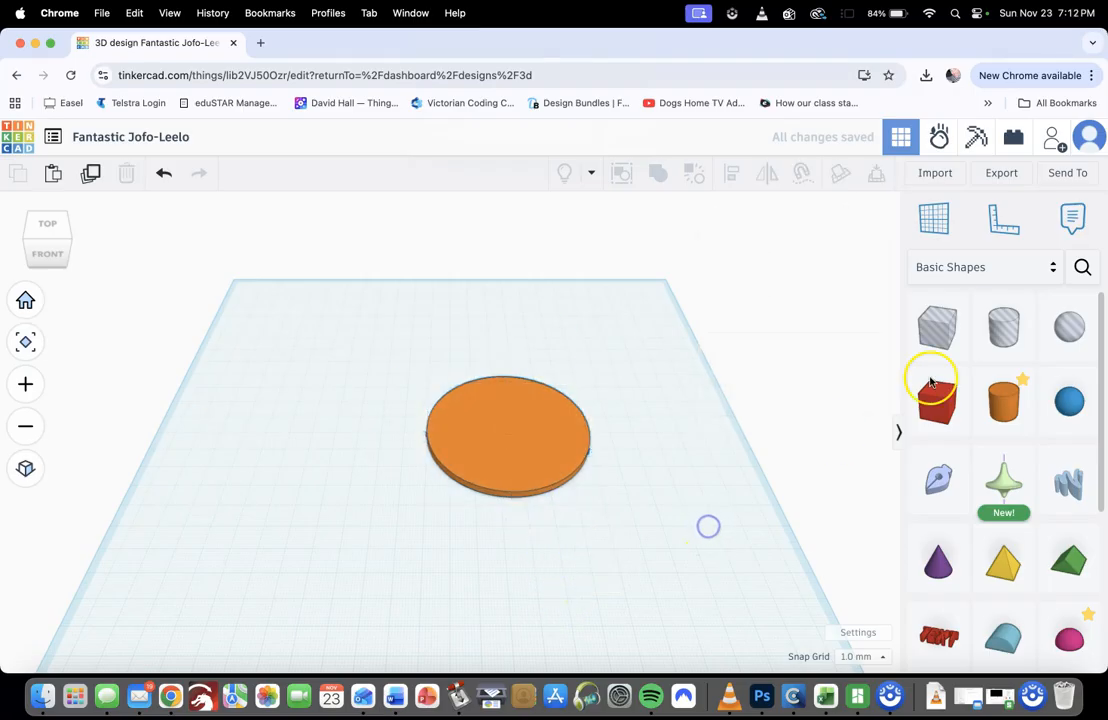
Step: Search the community shapes for "metric gear" and place the blue metric gear on the workplane beside the disc
left_click(1081, 270)
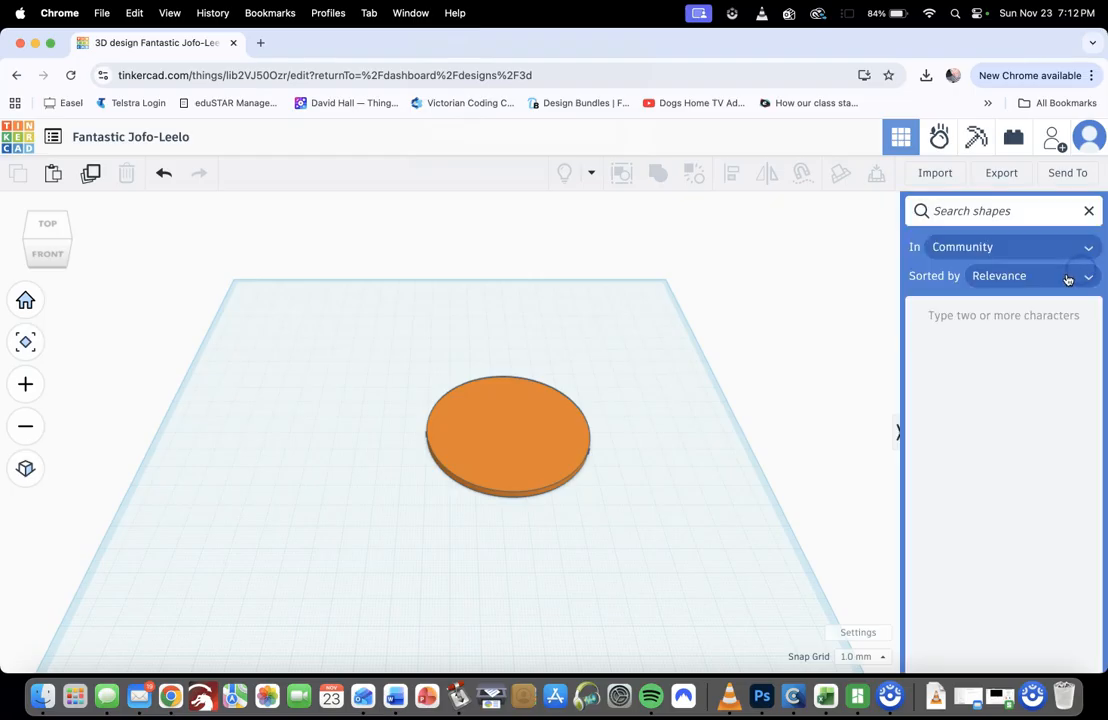
type("metric gear")
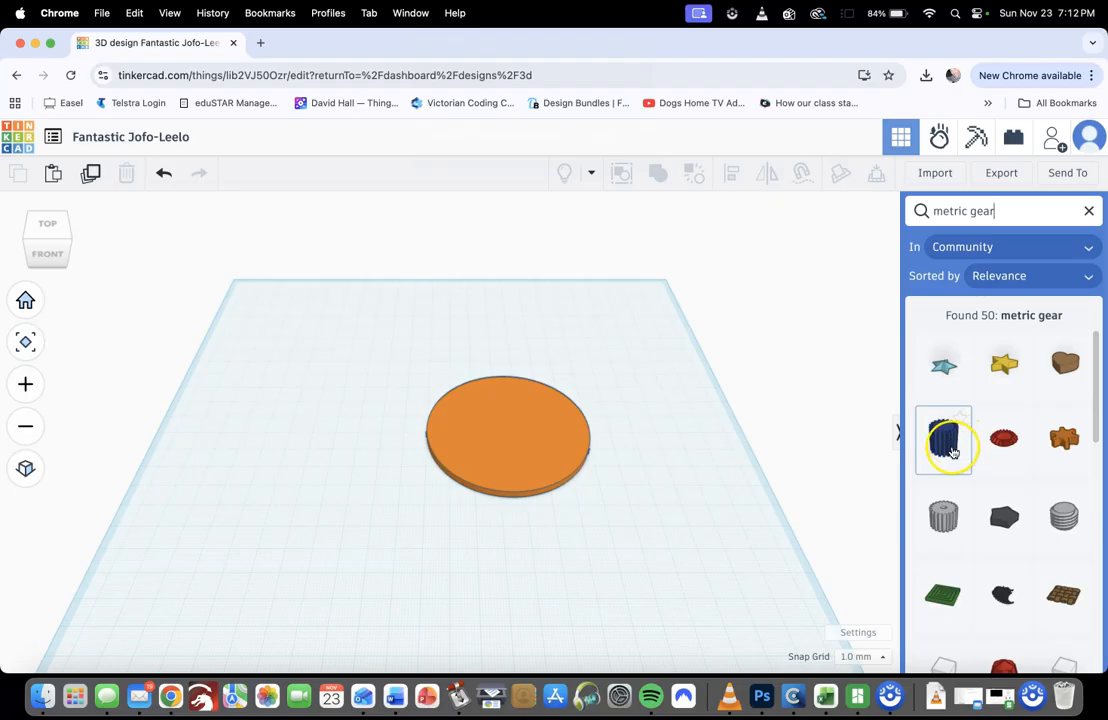
left_click(705, 458)
left_click(842, 512)
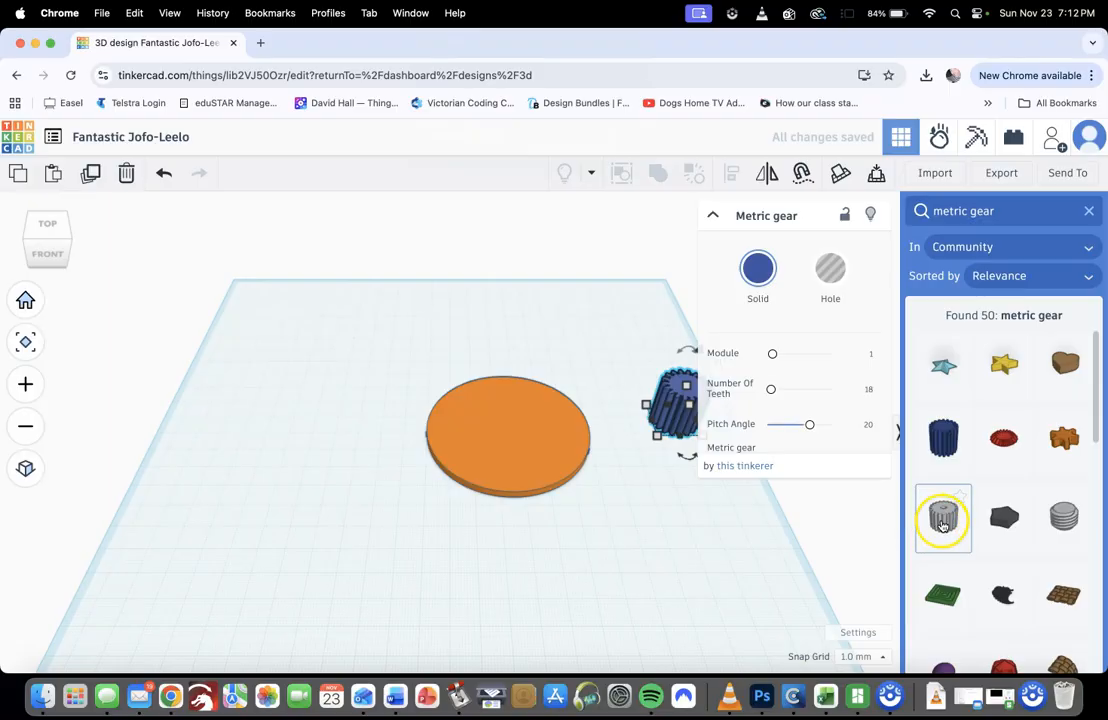
Step: Place the grey gear with the centre hole on the workplane in front of the blue gear
left_click(942, 525)
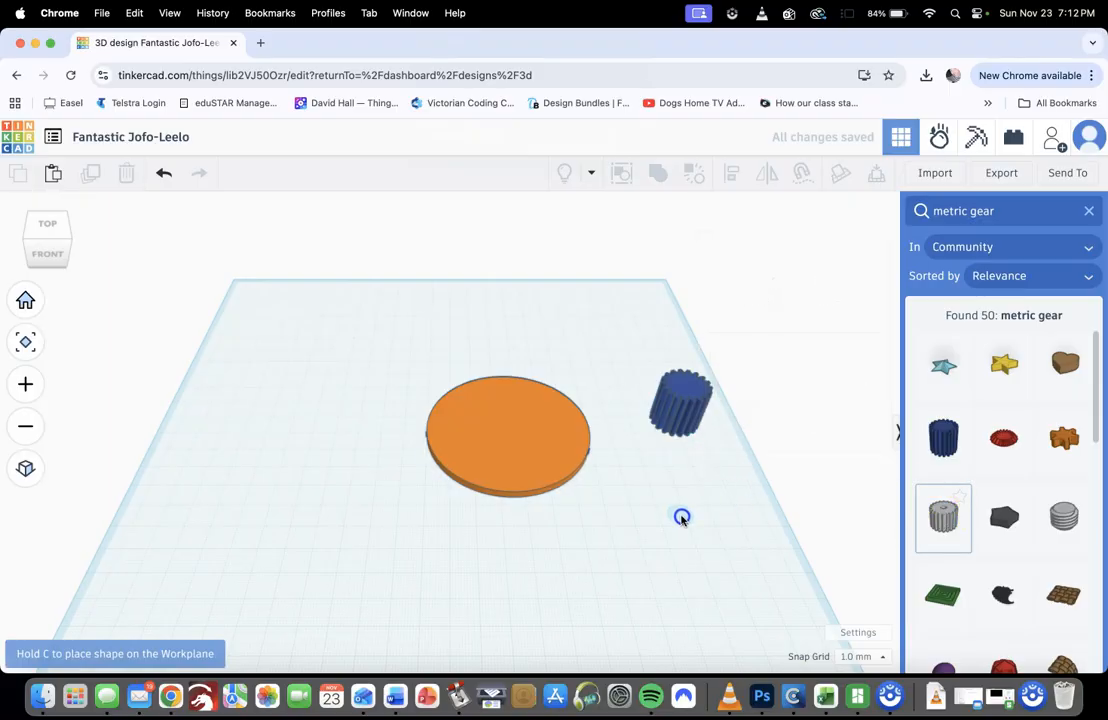
left_click(686, 520)
left_click(764, 612)
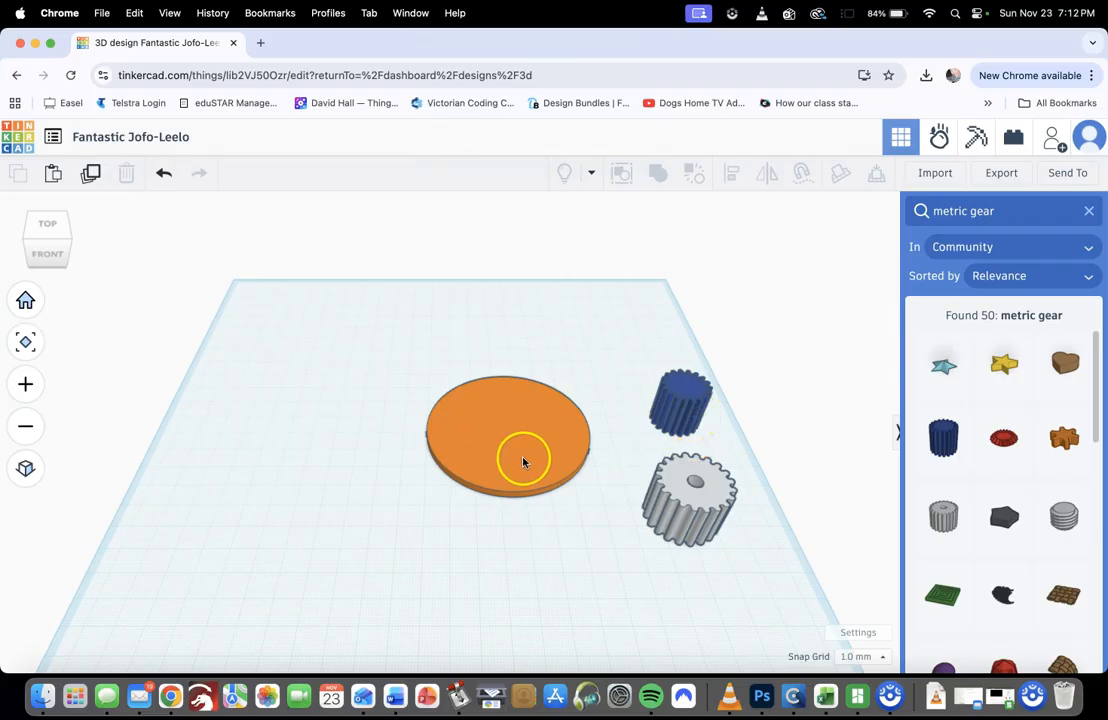
Step: Move the orange disc towards the back of the workplane and the blue gear in front of it
left_click_drag(684, 392, 462, 560)
left_click_drag(492, 482, 467, 373)
left_click_drag(497, 537, 507, 545)
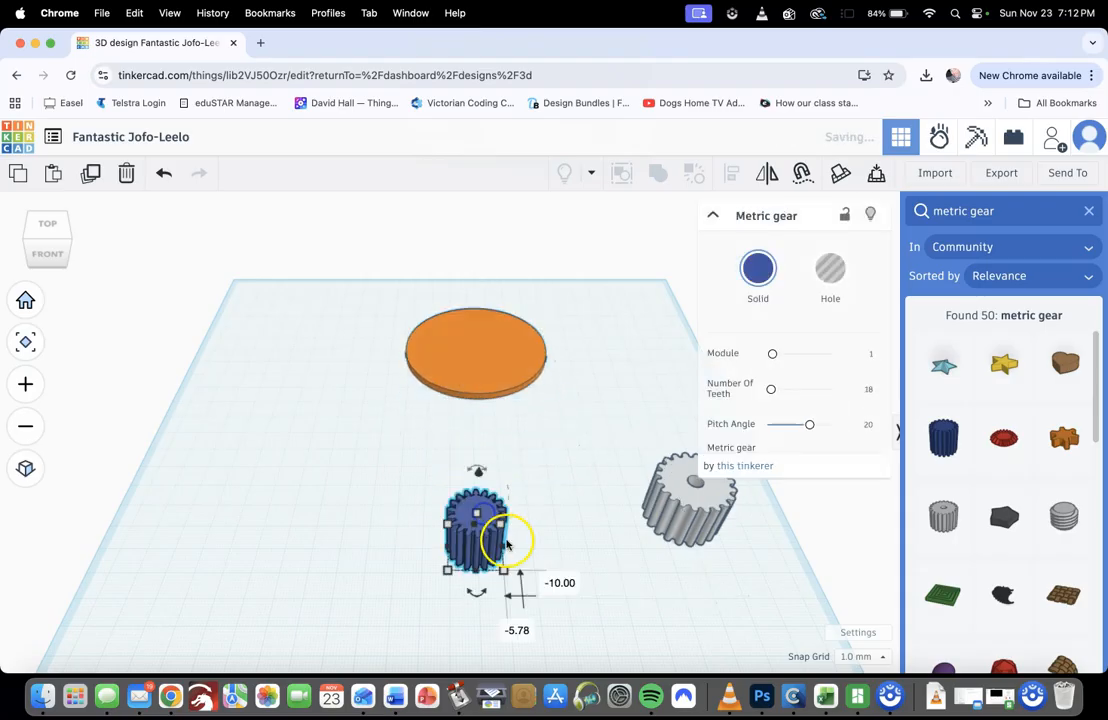
Step: Set the blue gear's width and depth to 50 mm each and recentre it in front of the disc
mouse_move(504, 572)
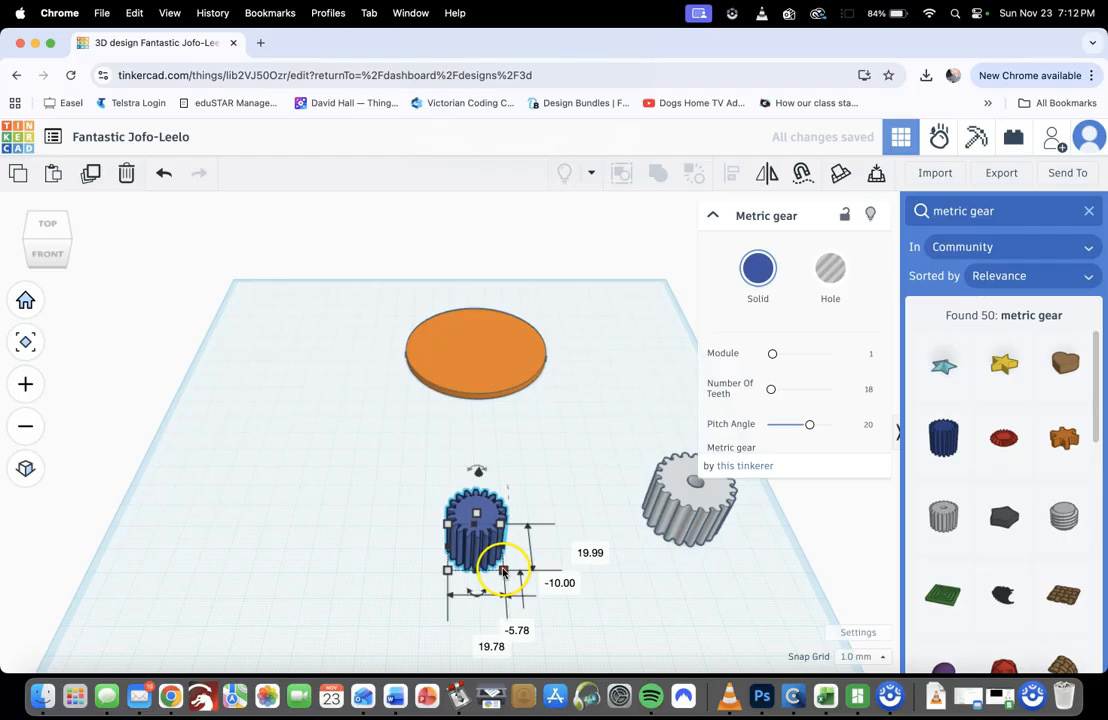
left_click(502, 571)
left_click(486, 641)
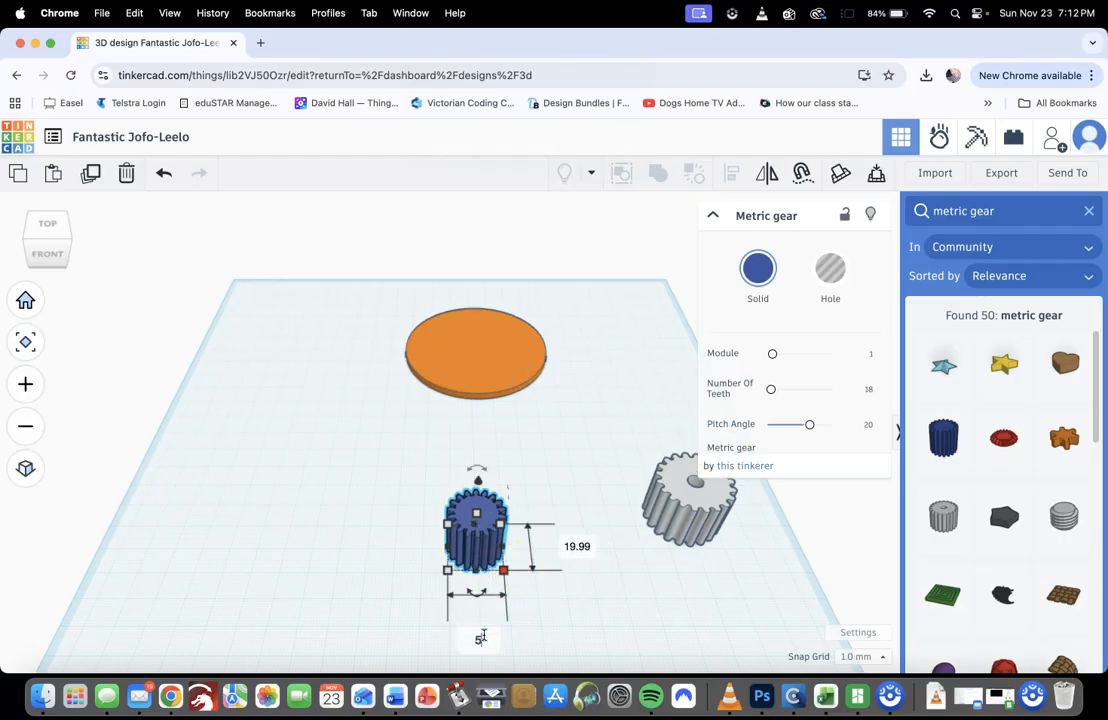
type("50")
key("Return")
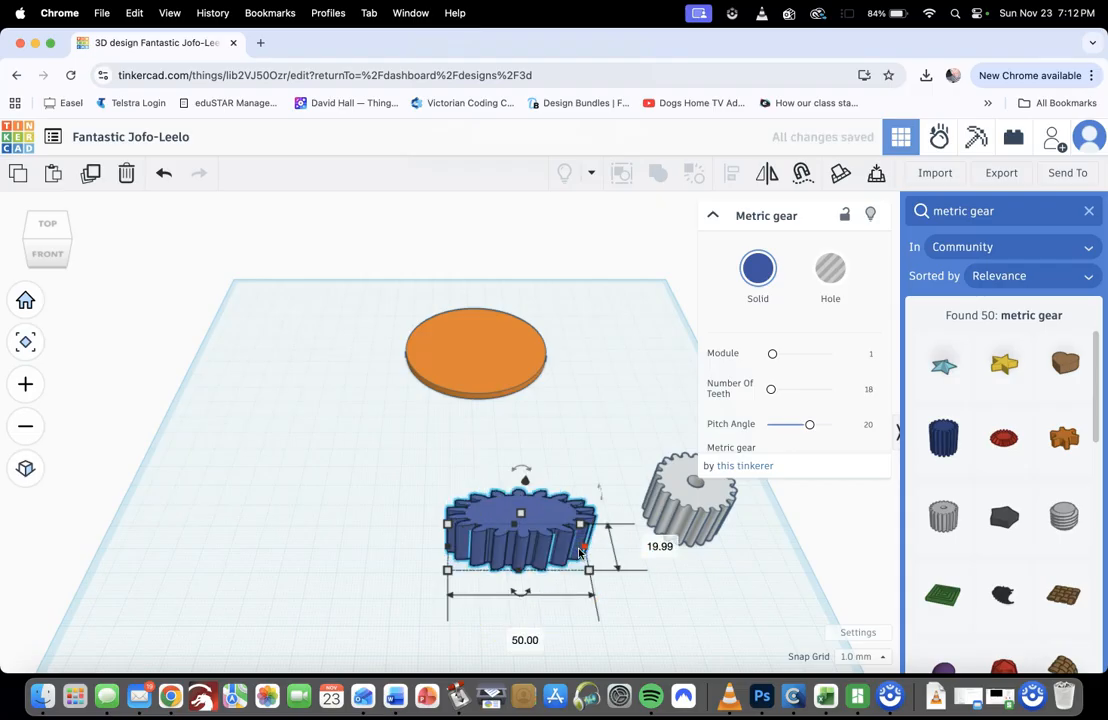
left_click(657, 547)
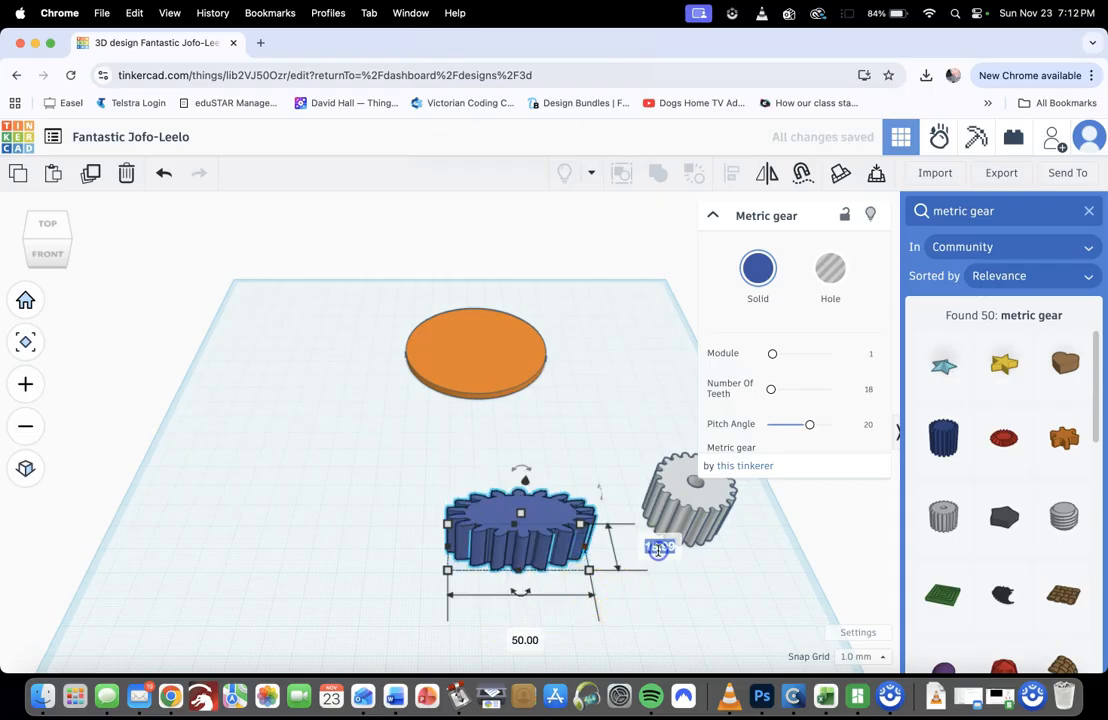
type("50")
key("Return")
left_click_drag(530, 514, 485, 537)
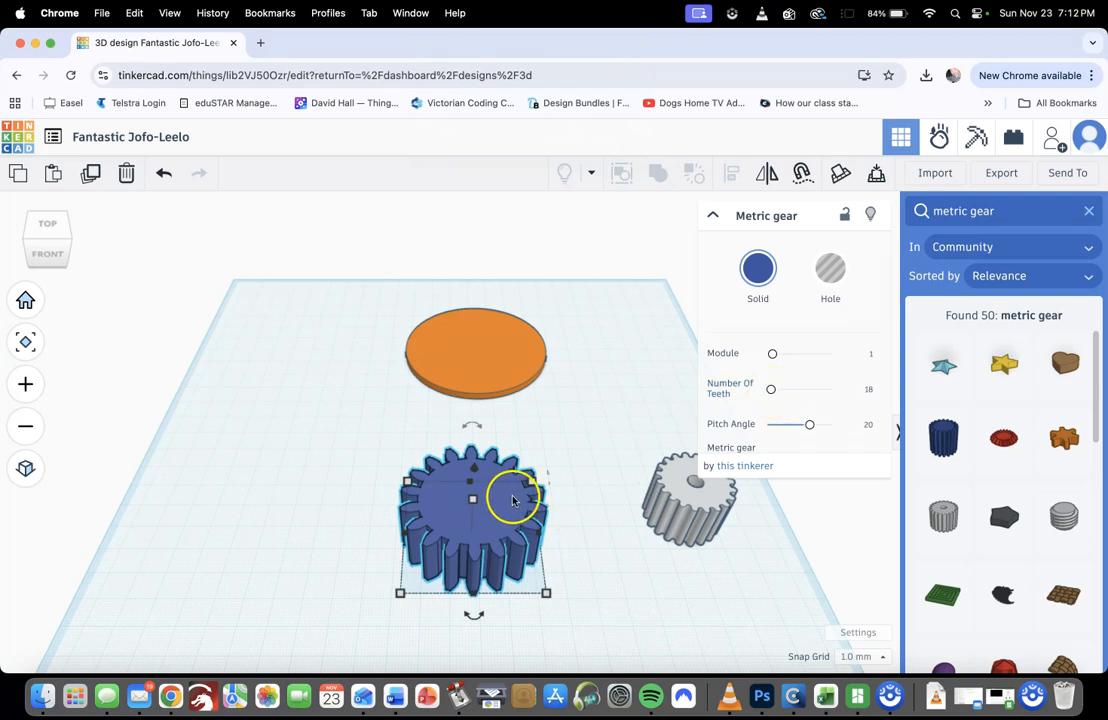
Step: Give the blue gear 44 teeth and resize it to 50 mm wide by 50 mm deep, in front of the disc
left_click(866, 390)
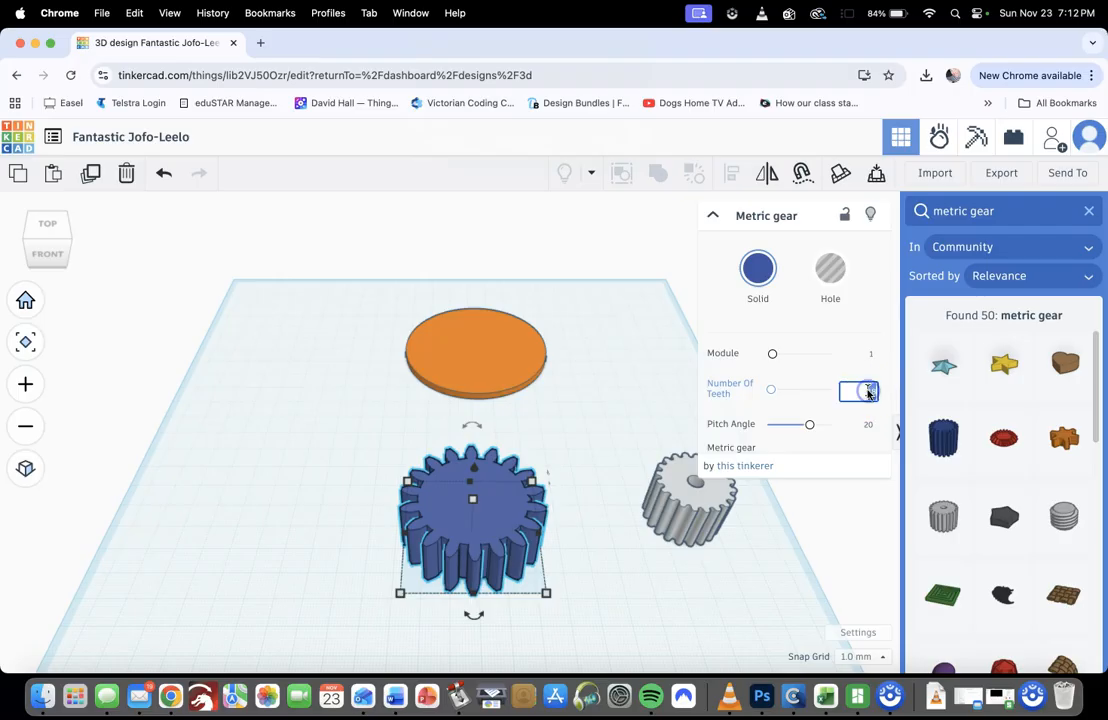
type("44")
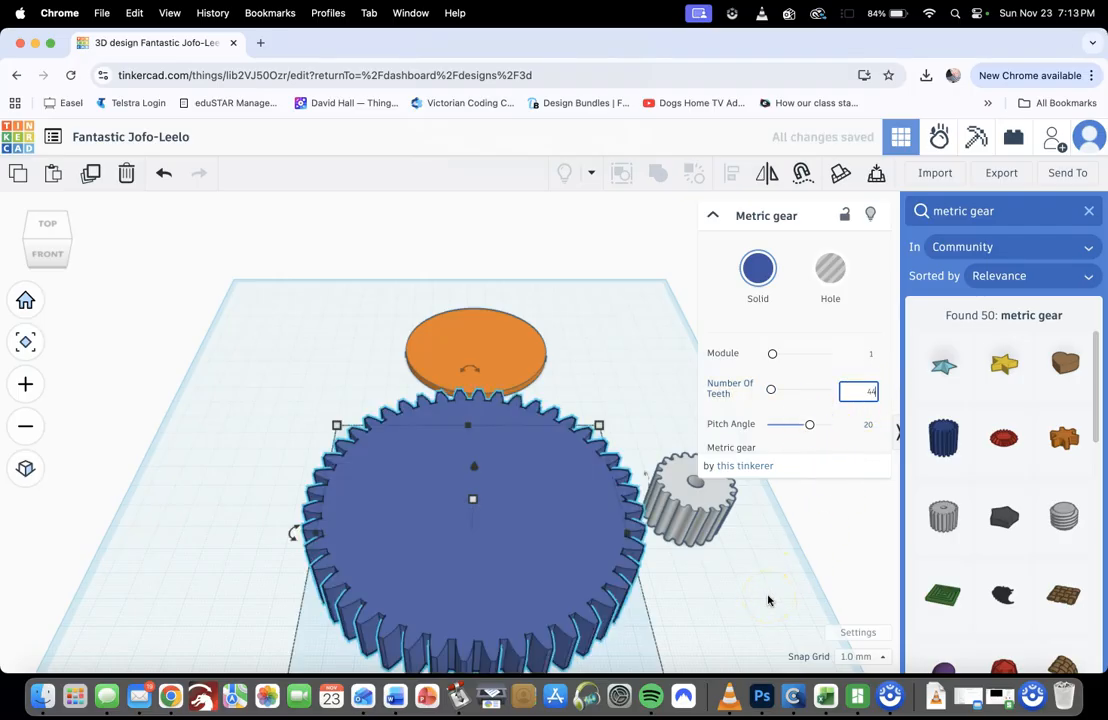
scroll(532, 557, "down", 2)
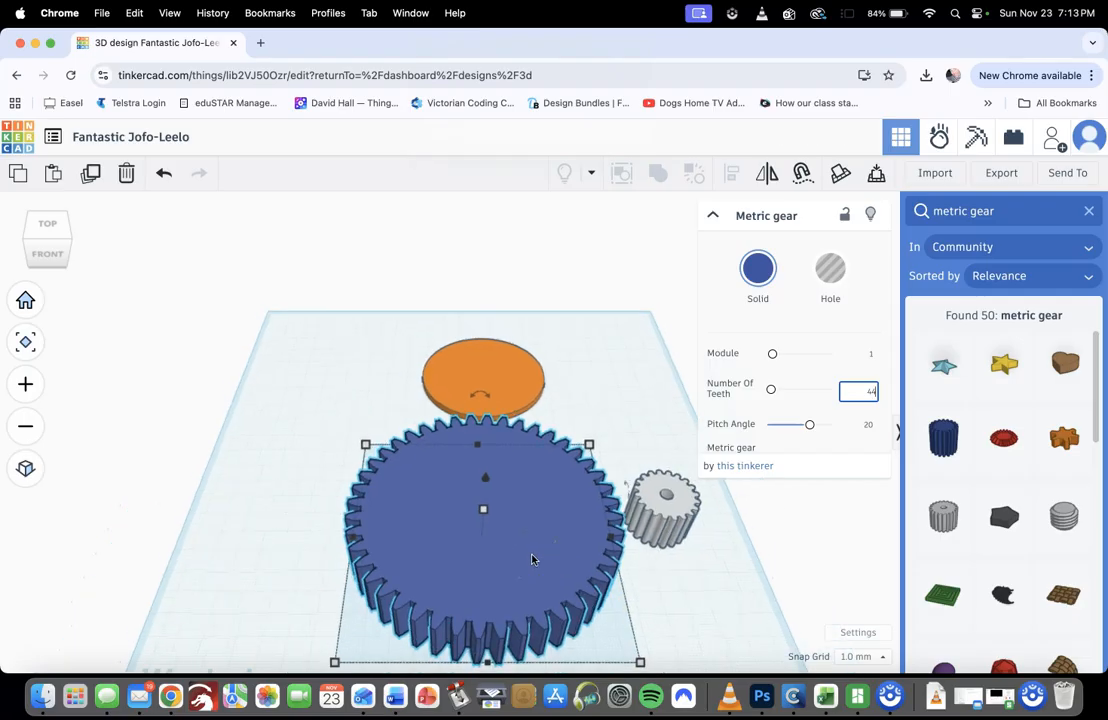
scroll(557, 564, "down", 1)
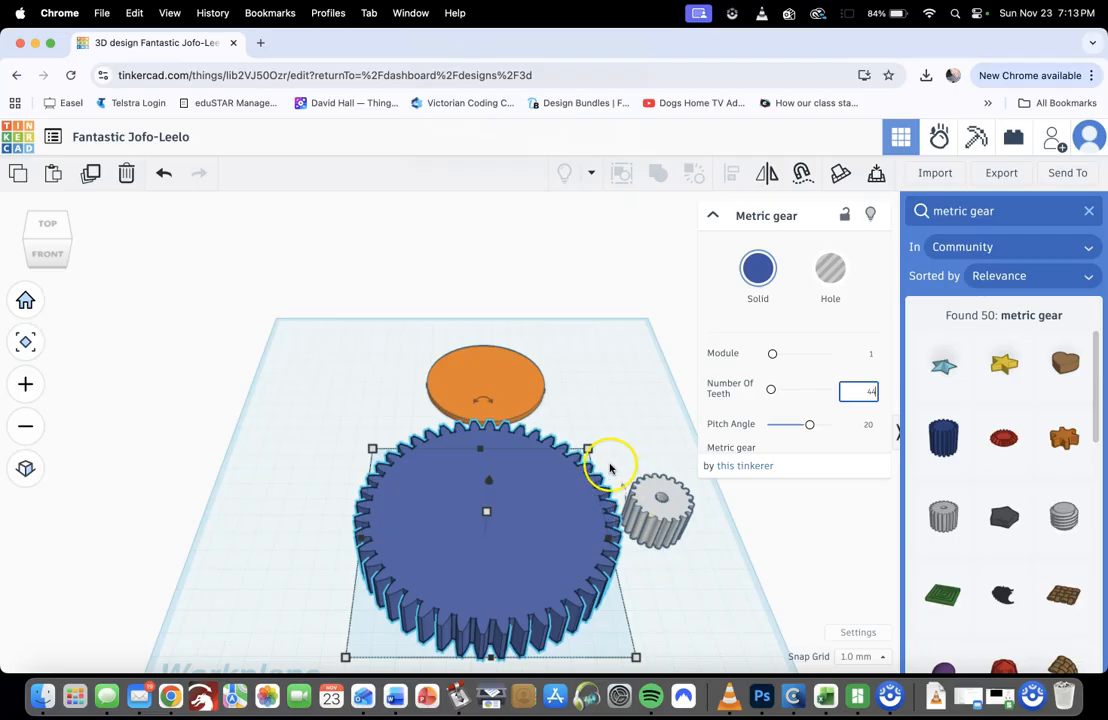
left_click(478, 401)
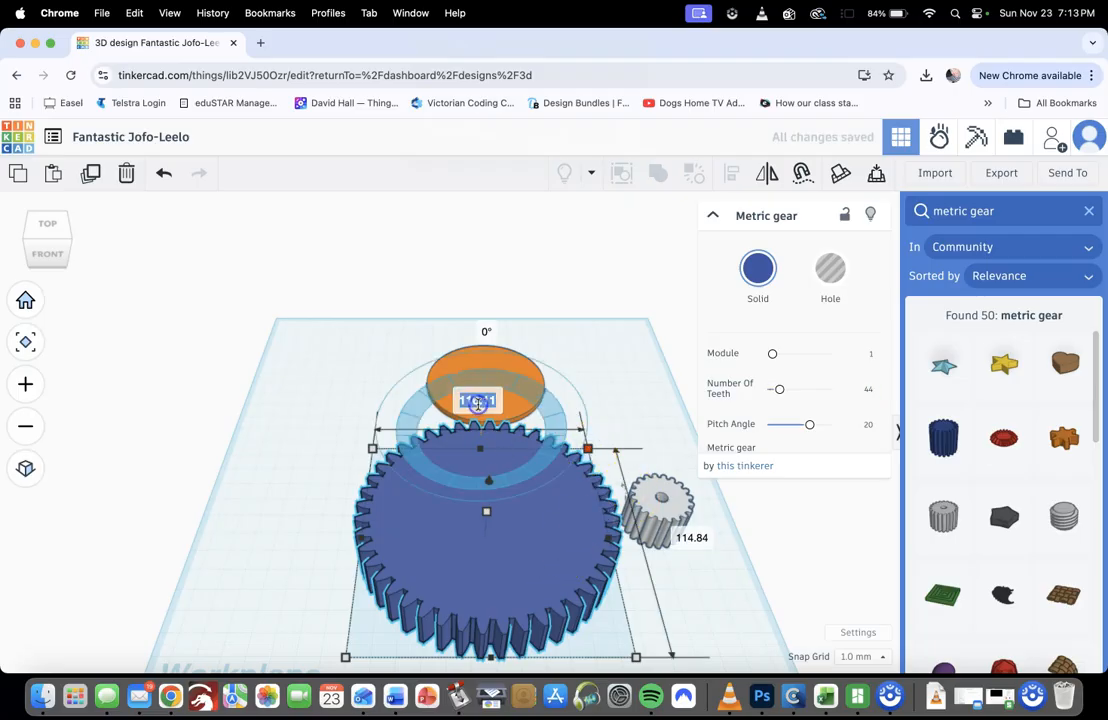
type("50")
key("Tab")
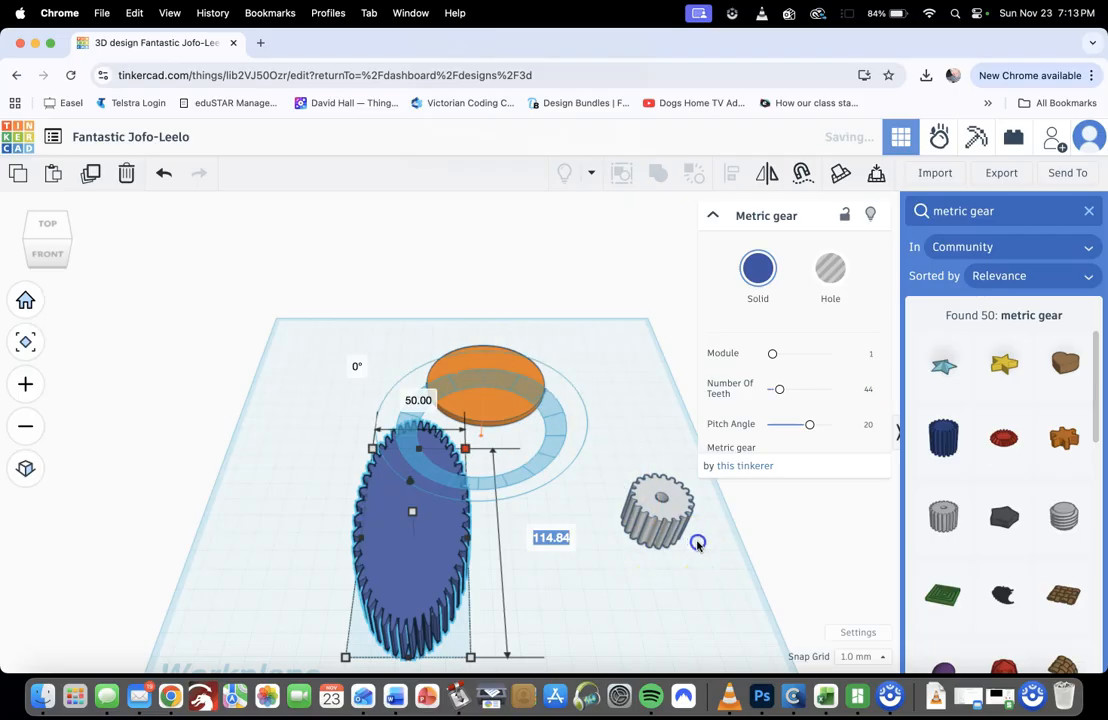
type("50")
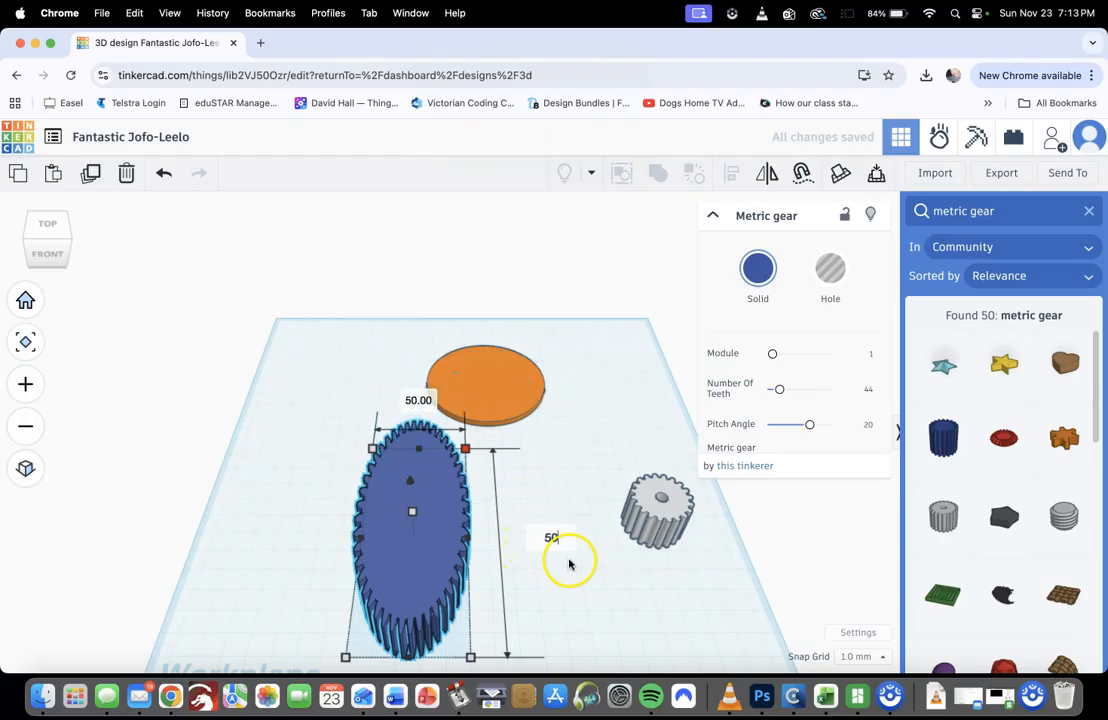
key("Return")
left_click_drag(440, 605, 516, 524)
Step: Set the blue gear's height to 3 mm and make the gear transparent
left_click(561, 516)
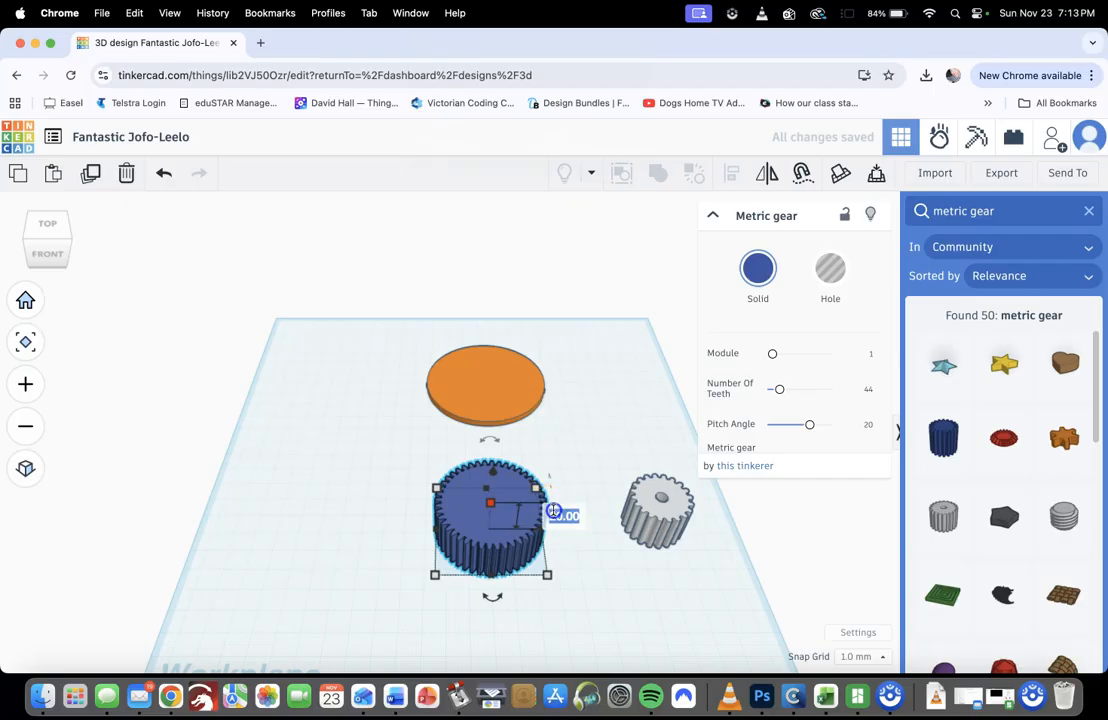
type("3")
key("Return")
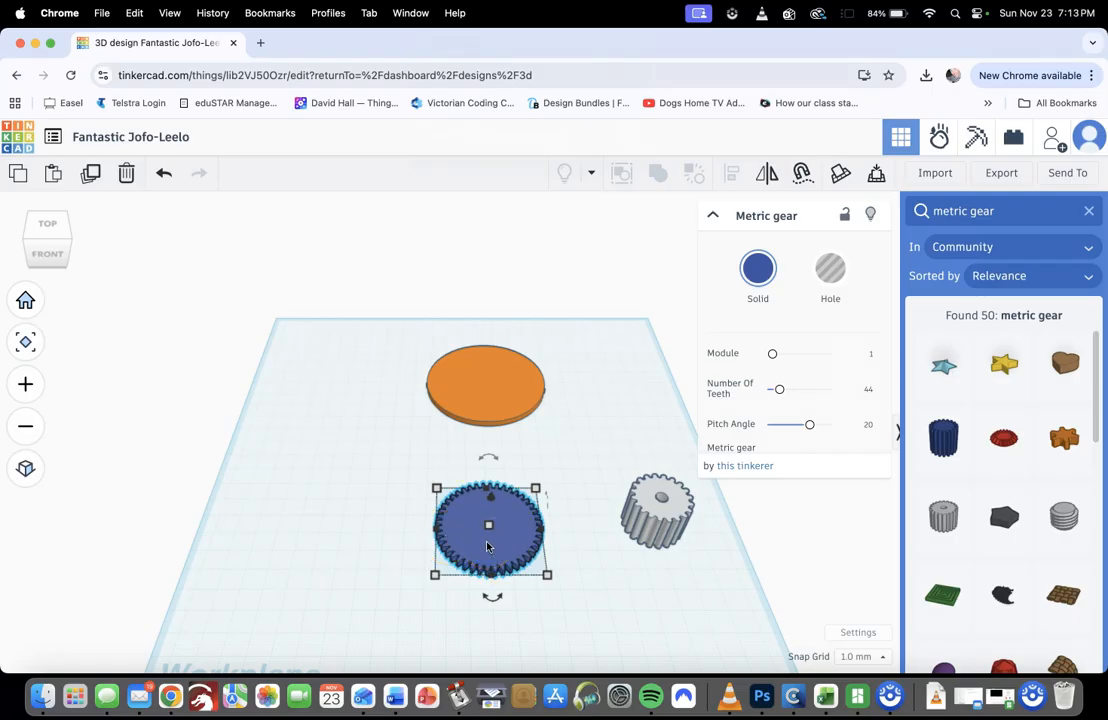
key("t")
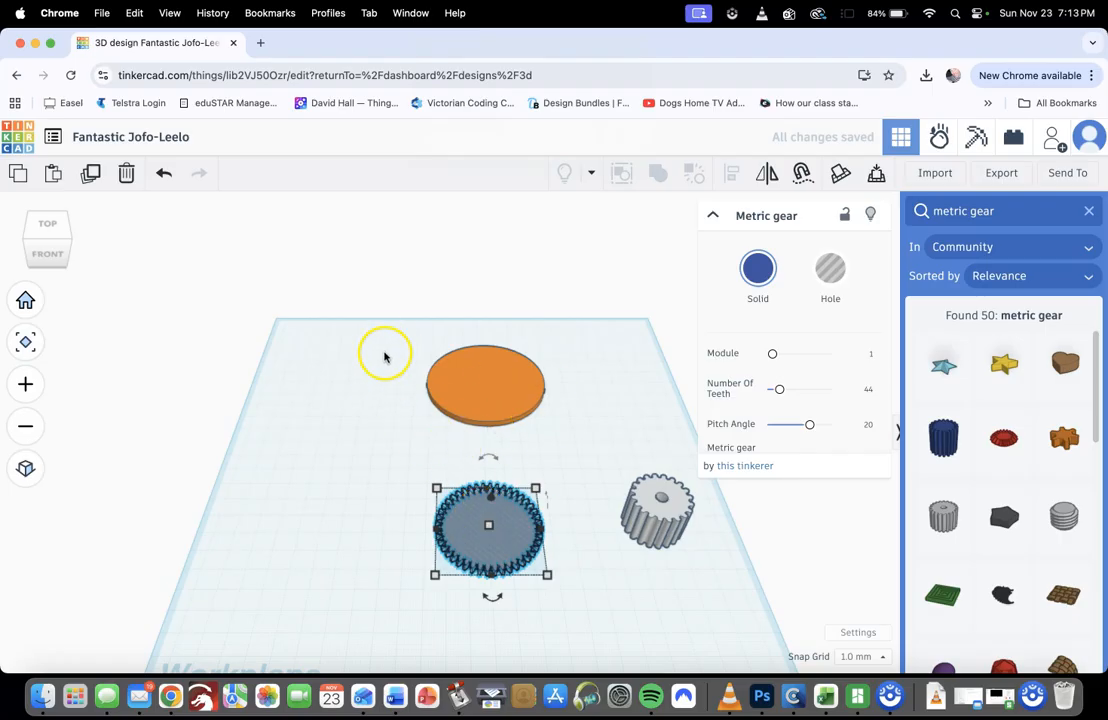
Step: Centre the blue gear on the orange disc along both horizontal axes and union-group them to cut a toothed opening
left_click_drag(391, 345, 566, 600)
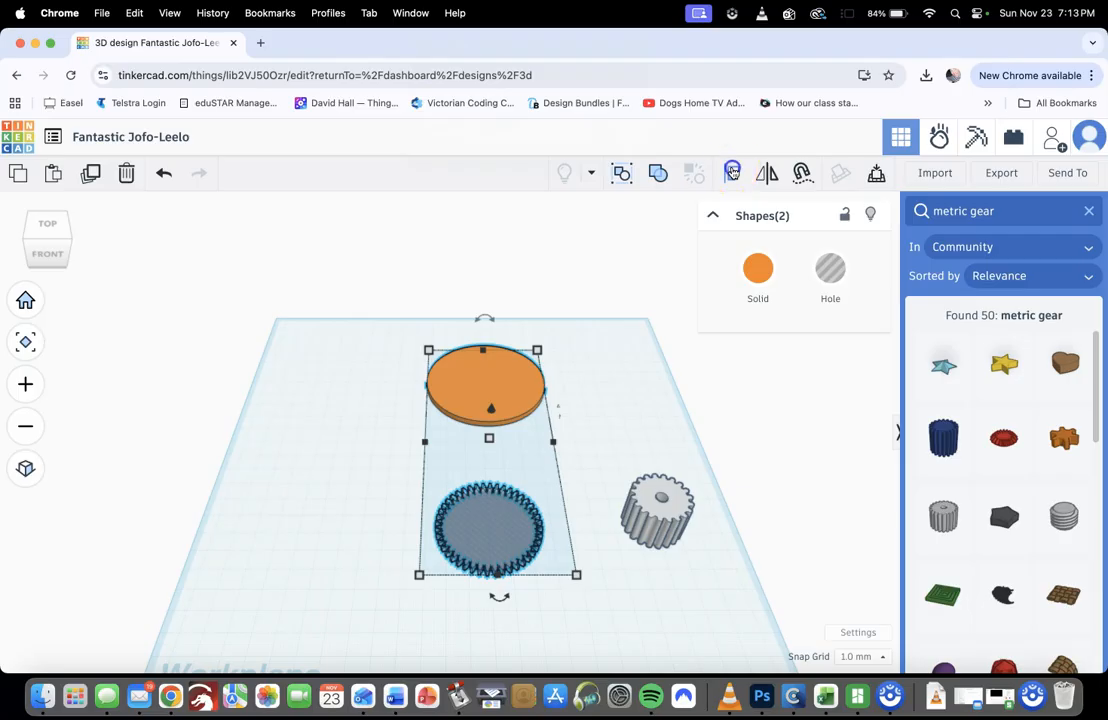
left_click(732, 172)
left_click(494, 596)
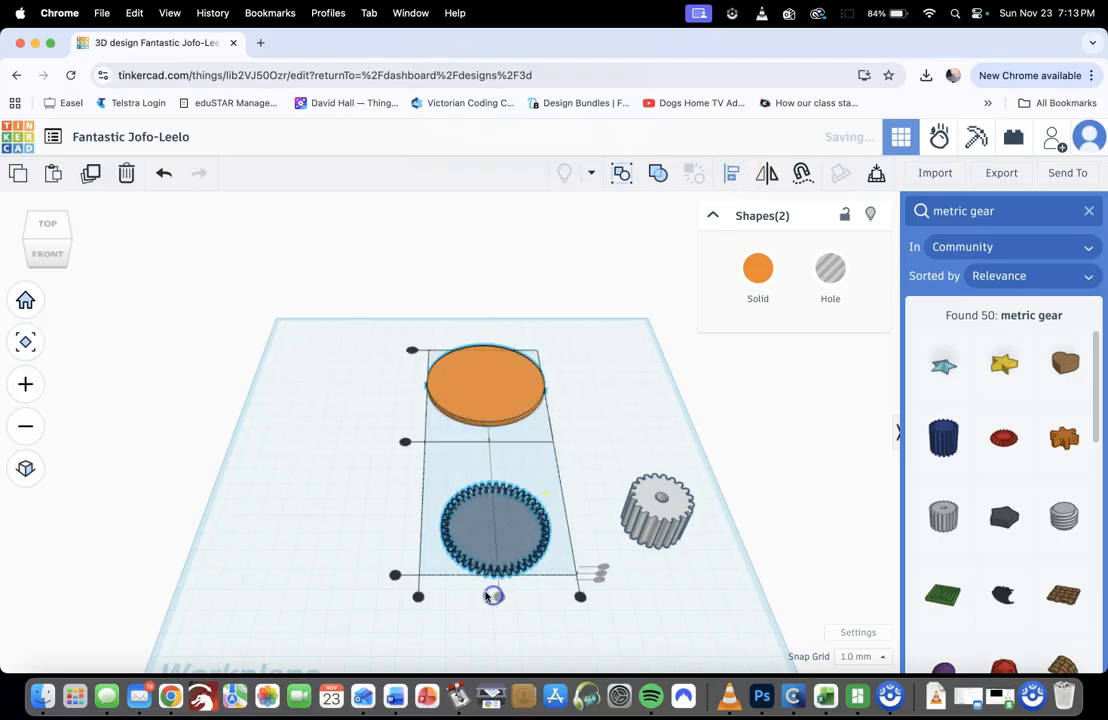
left_click(404, 440)
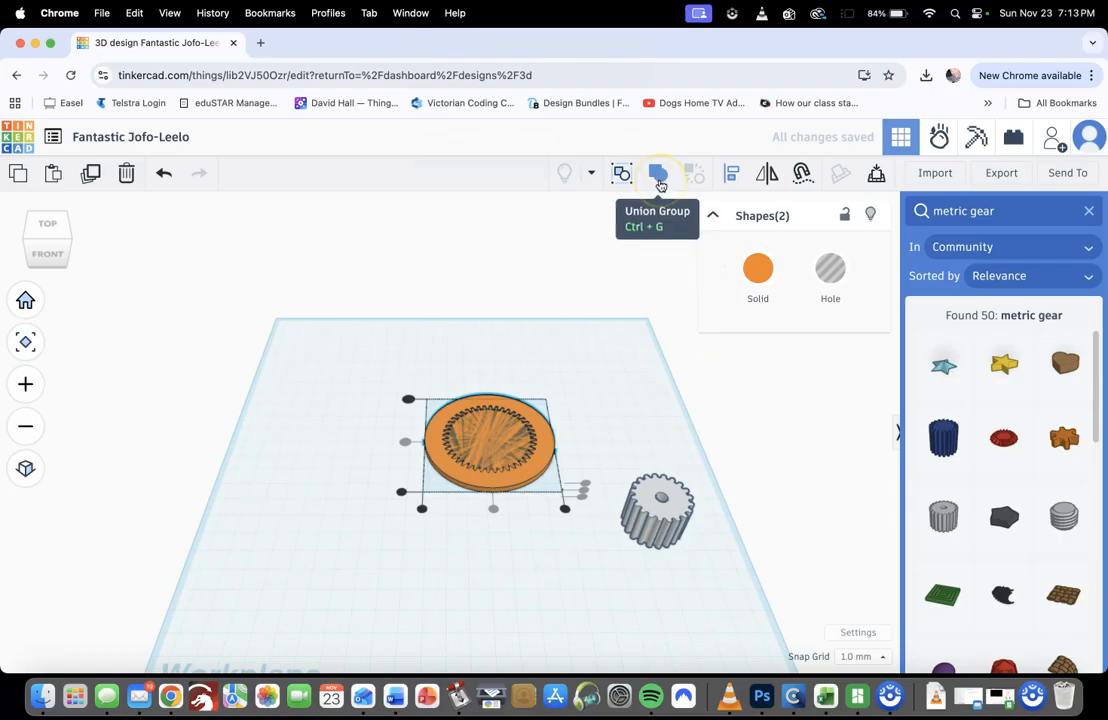
left_click(658, 175)
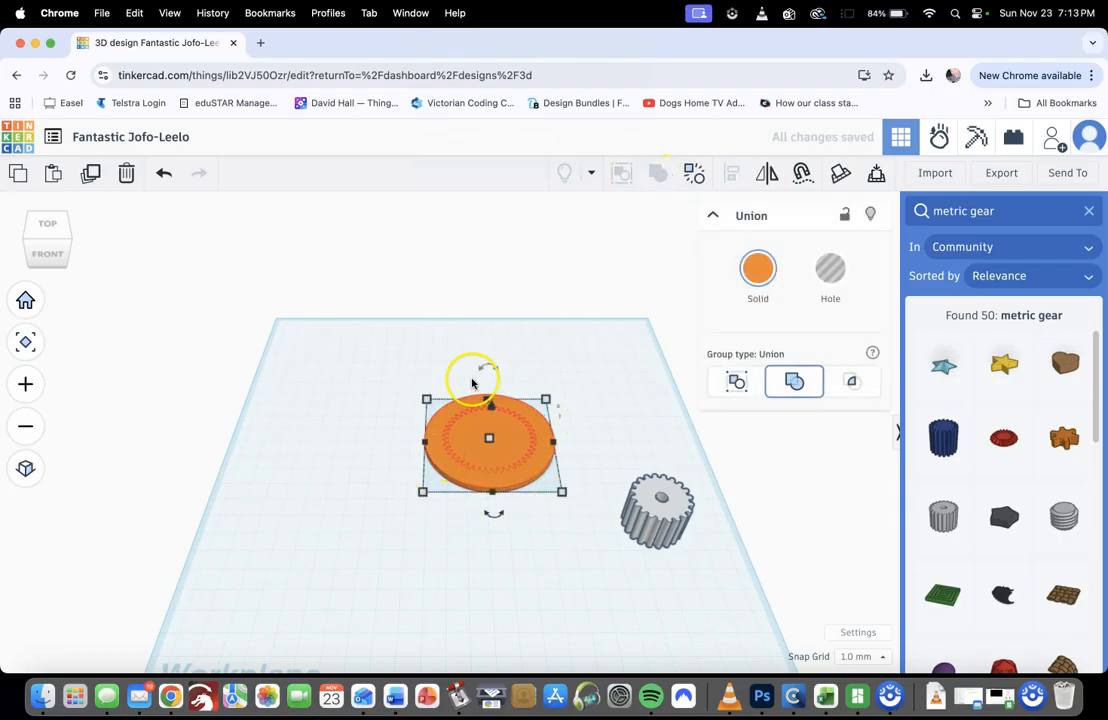
left_click_drag(493, 512, 442, 545)
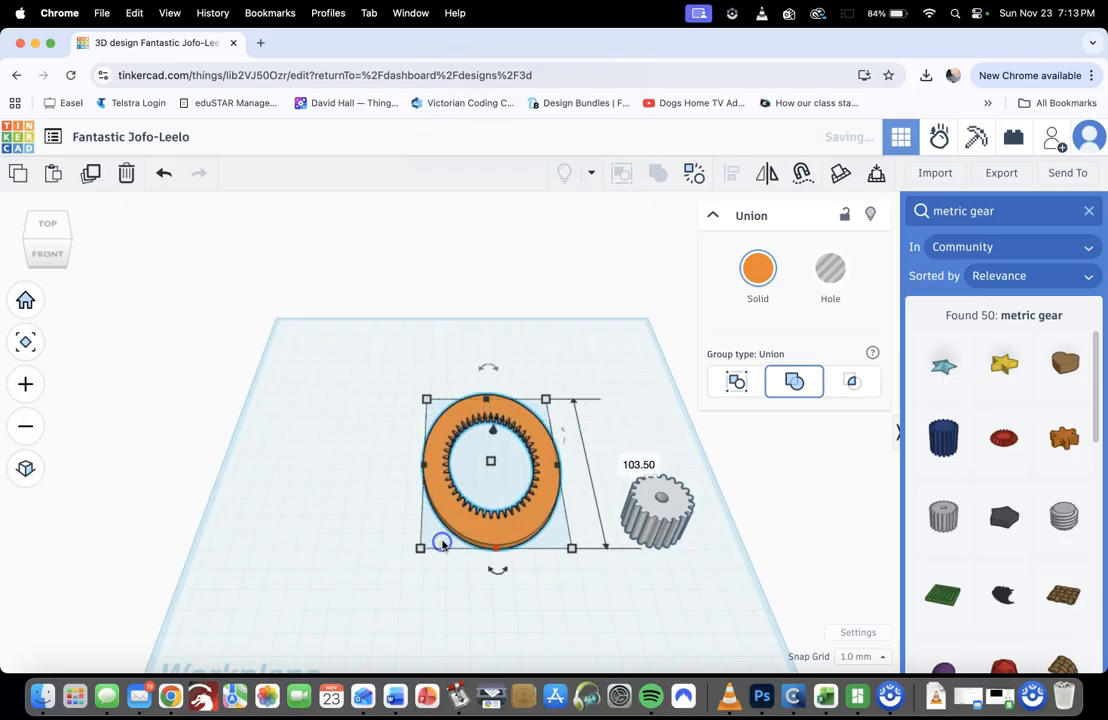
key("super+z")
Step: Move the orange ring to the front of the workplane and place the grey gear inside its toothed opening
left_click(459, 532)
left_click_drag(483, 487, 357, 420)
left_click_drag(655, 538, 491, 537)
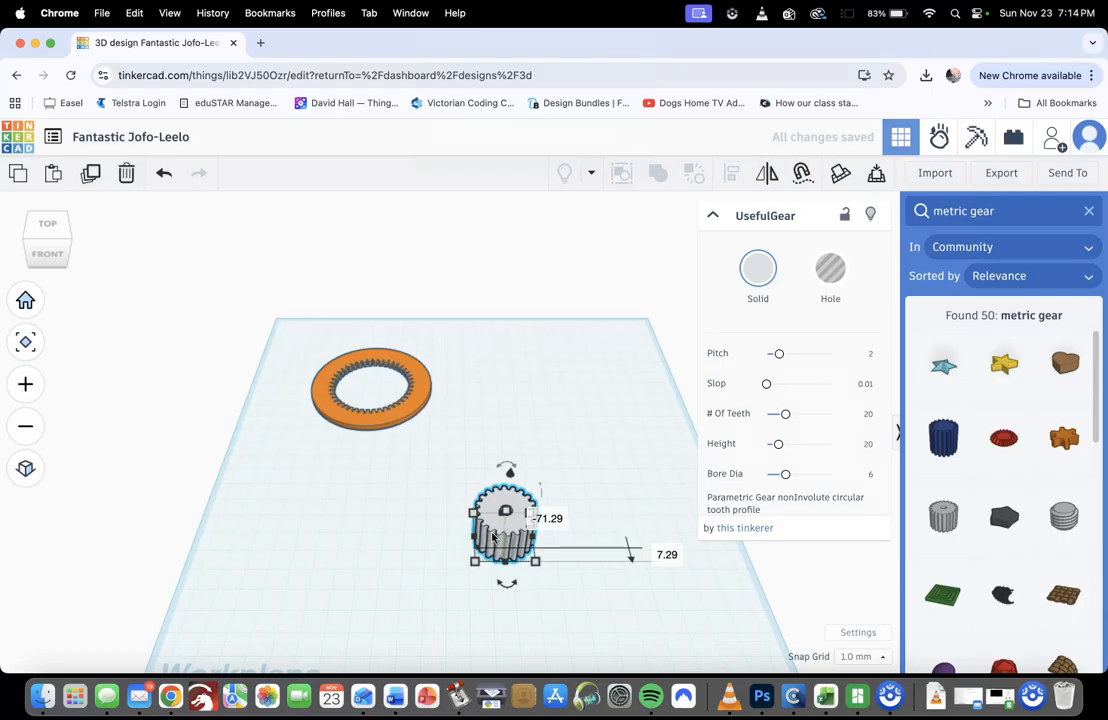
left_click_drag(362, 424, 389, 568)
scroll(400, 560, "up", 6)
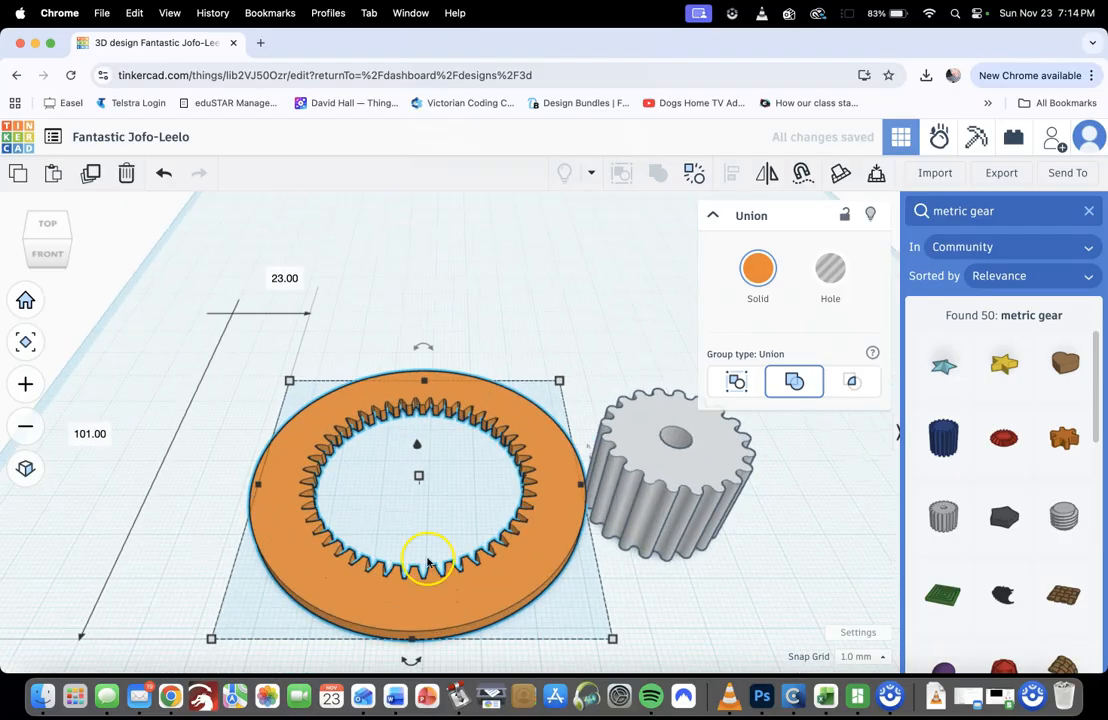
left_click_drag(697, 511, 425, 512)
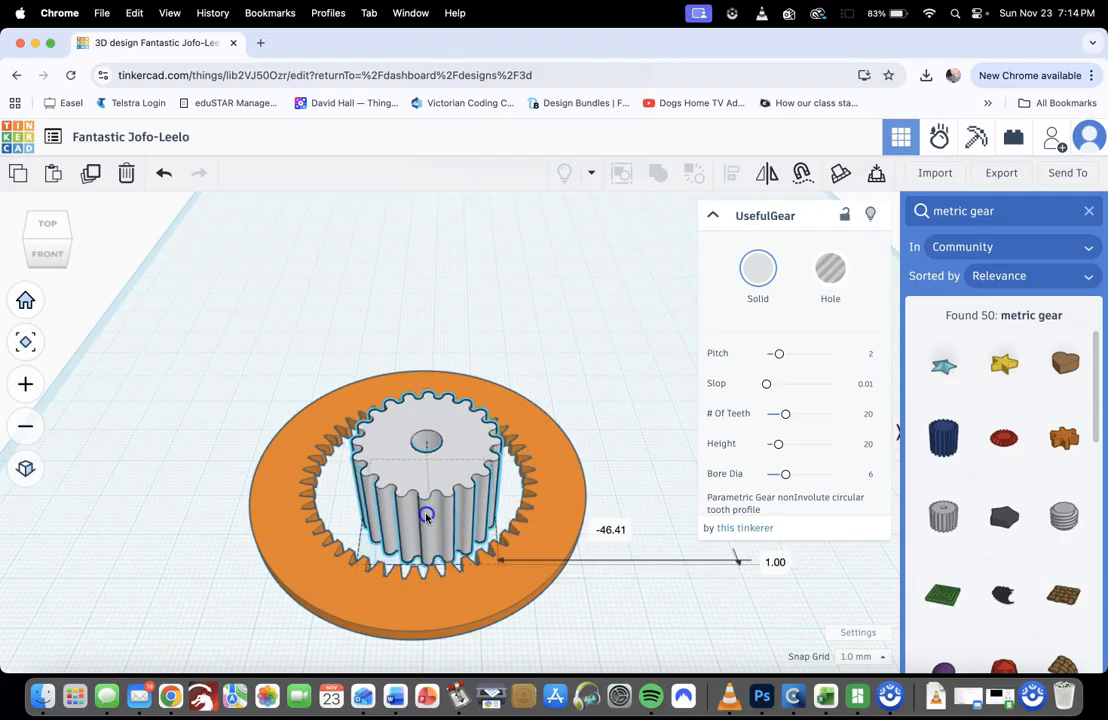
Step: Set the grey gear's number of teeth to 25
left_click(868, 417)
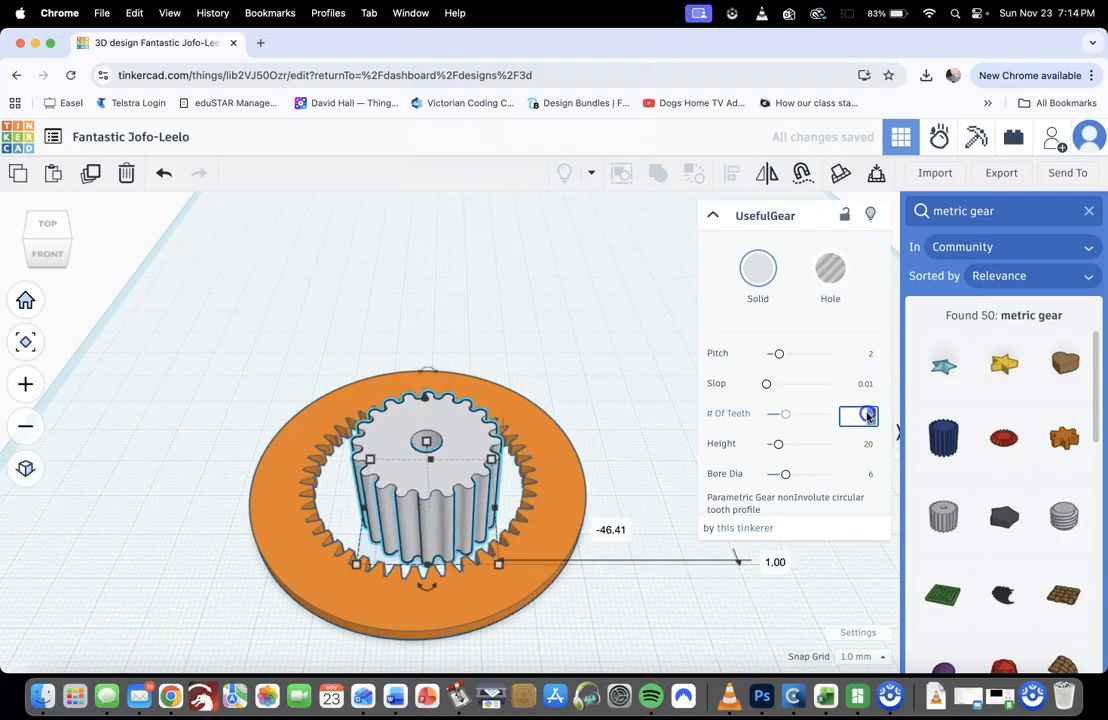
type("25")
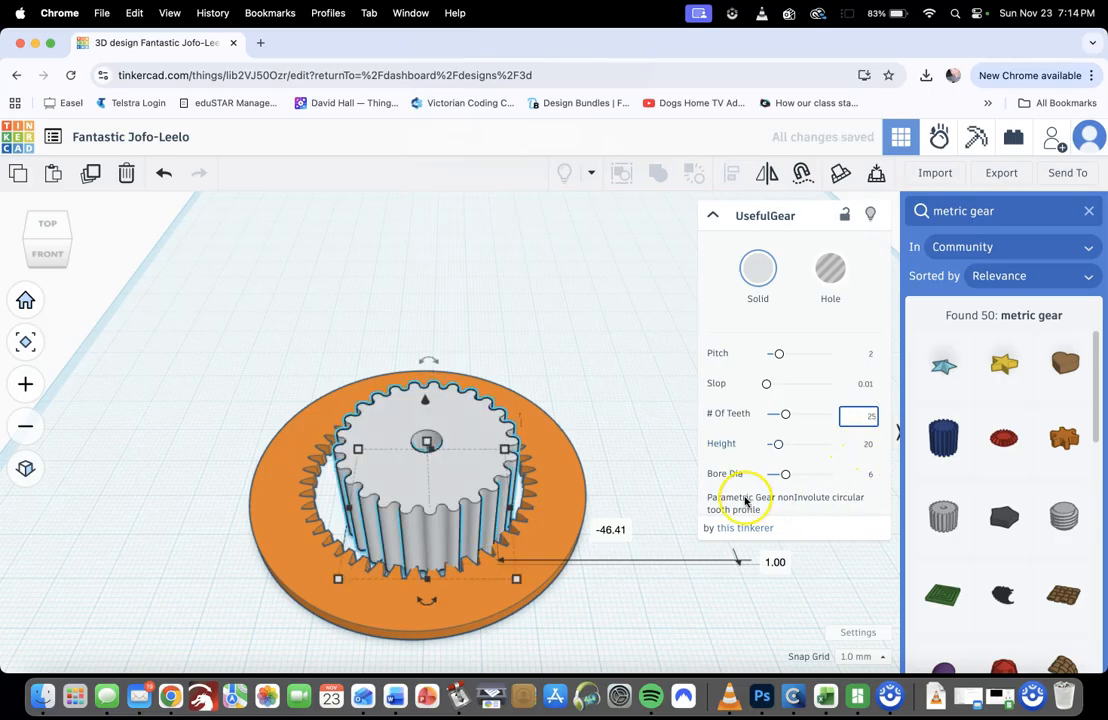
left_click(667, 471)
left_click(482, 472)
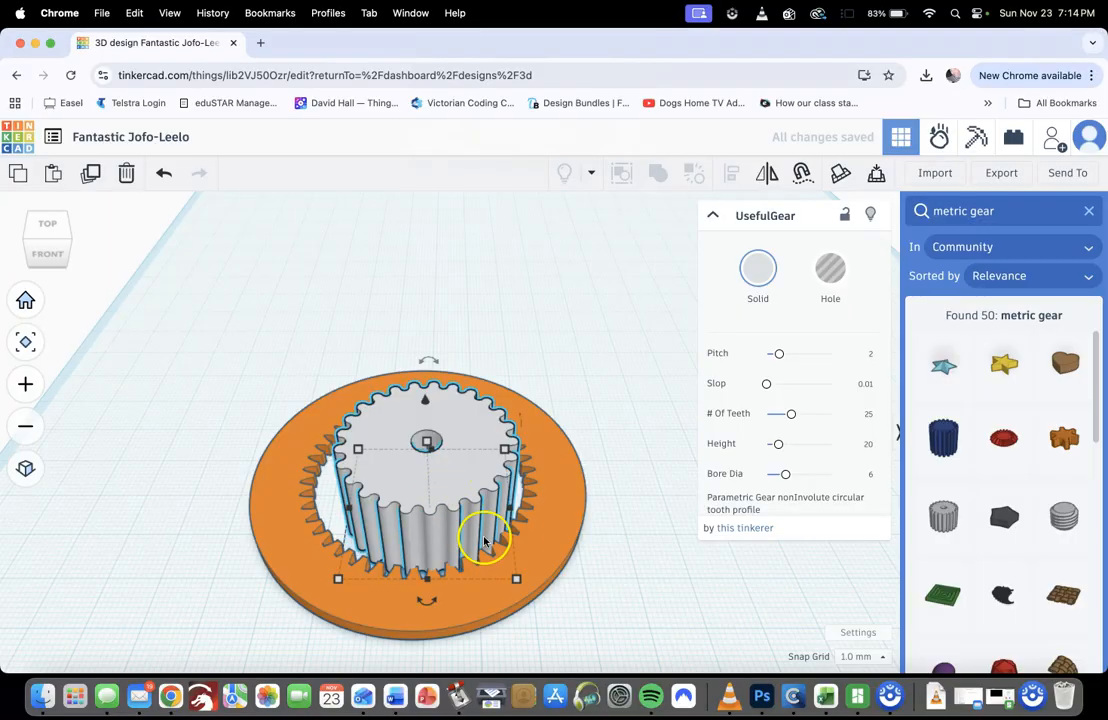
Step: Resize the grey gear to 26 mm wide by 26 mm deep
mouse_move(516, 580)
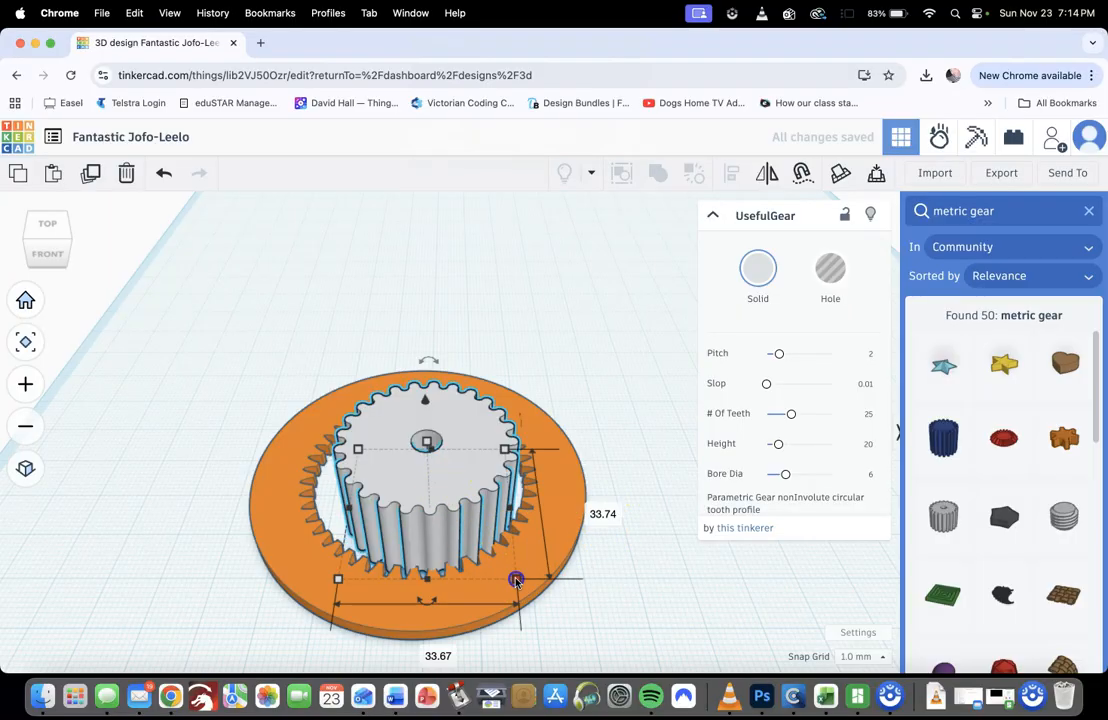
left_click(586, 507)
type("26")
left_click(427, 648)
type("26")
key("Return")
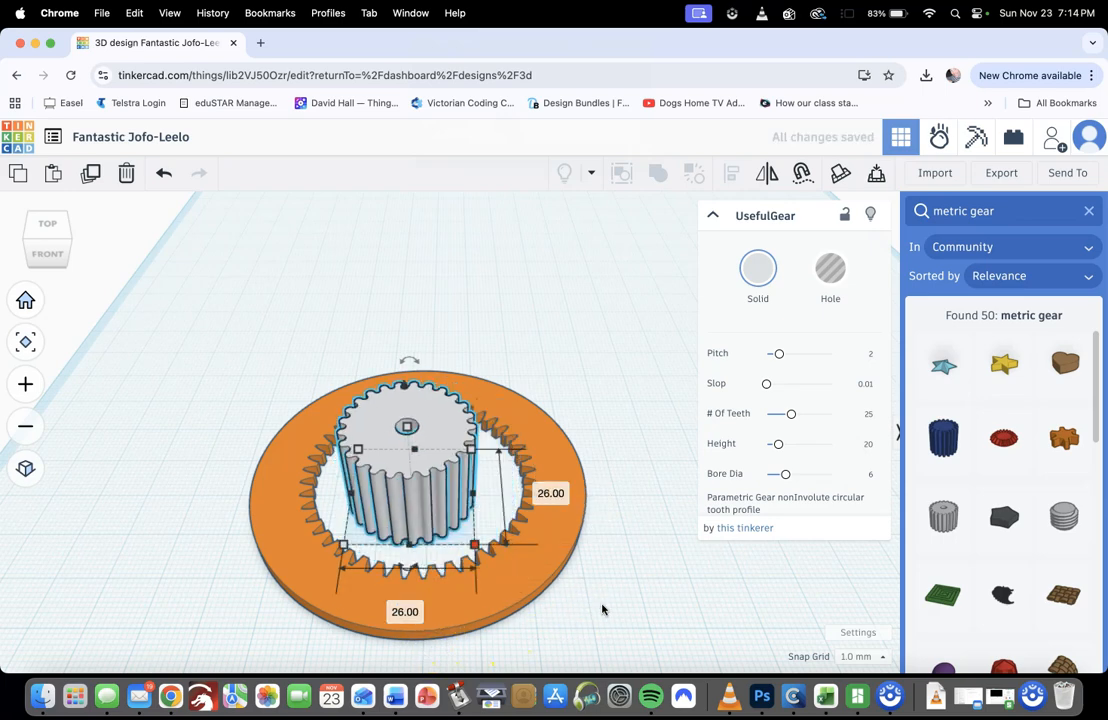
Step: Set the grey gear's height to 3 mm and reposition it inside the orange ring's opening
left_click(427, 494)
mouse_move(428, 510)
left_mouse_down()
mouse_move(418, 520)
mouse_move(431, 512)
left_mouse_up()
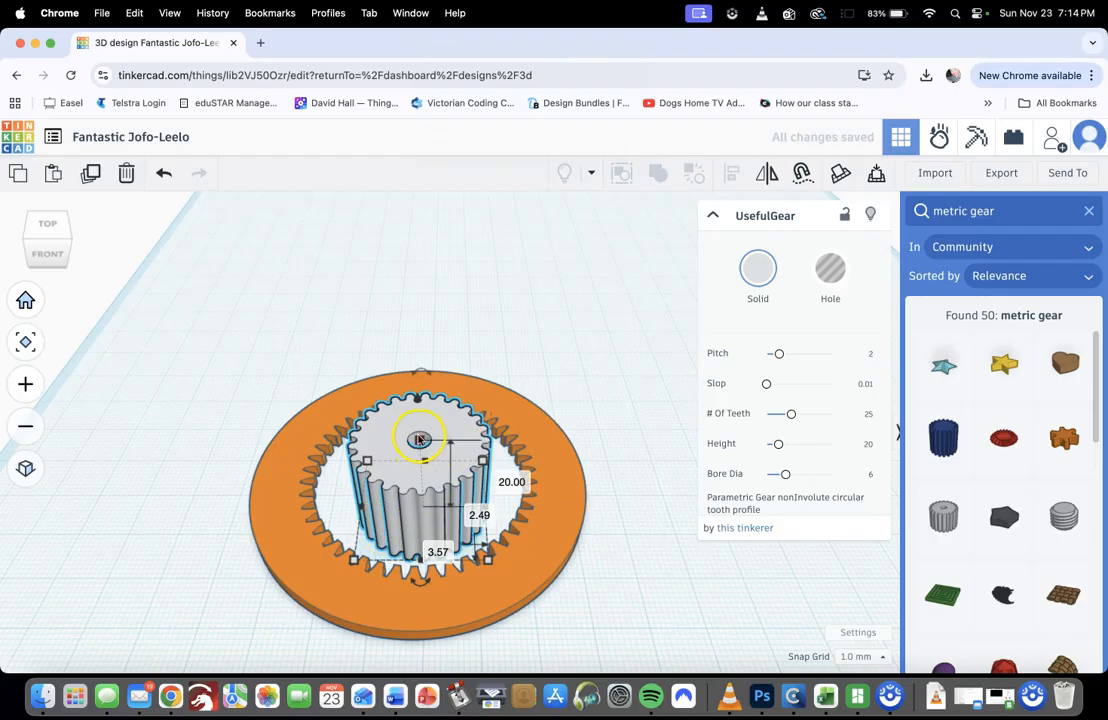
left_click(490, 471)
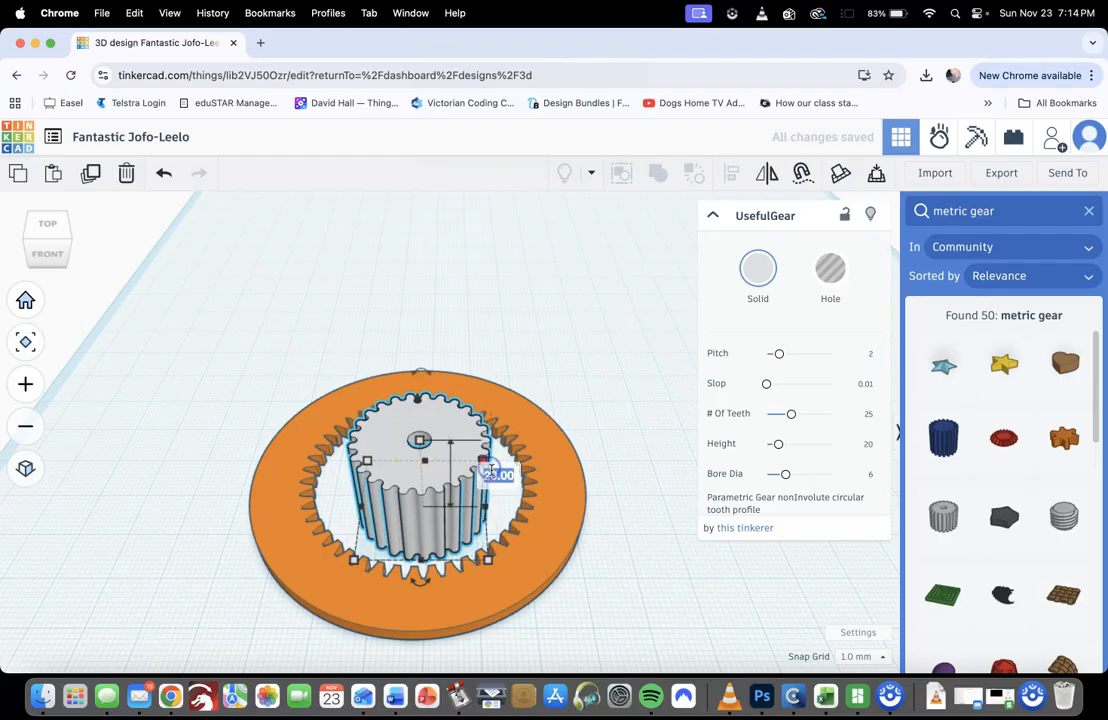
type("3")
key("Return")
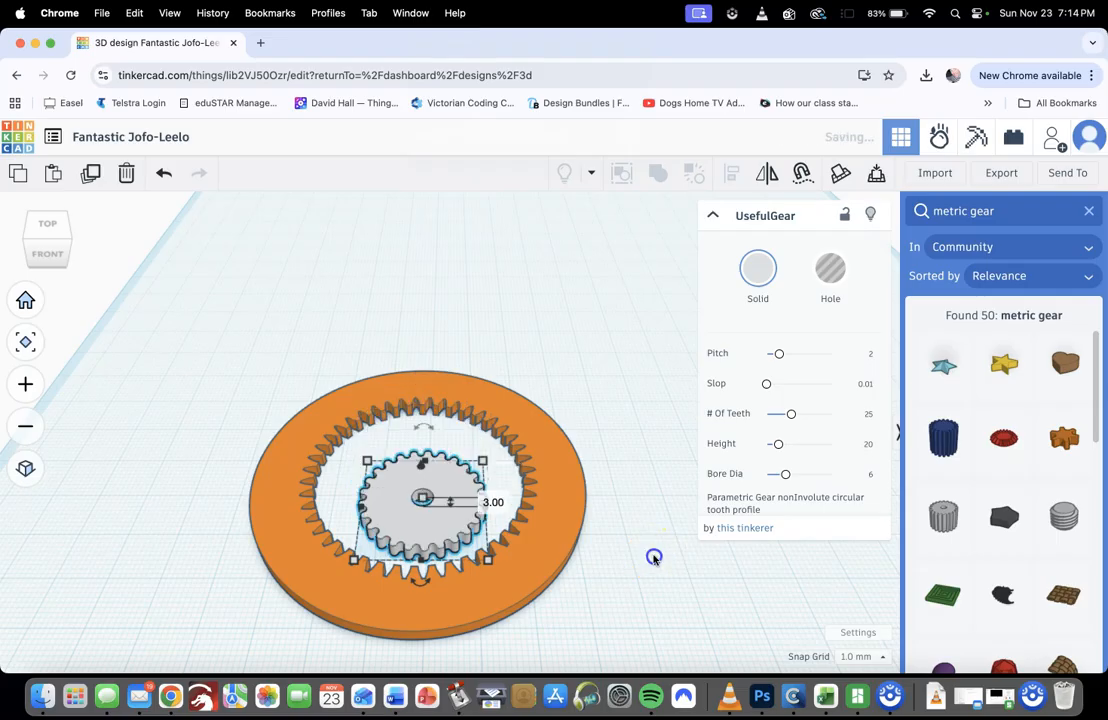
left_click_drag(436, 530, 462, 507)
scroll(382, 562, "up", 5)
scroll(420, 500, "down", 5)
left_click(422, 532, "shift")
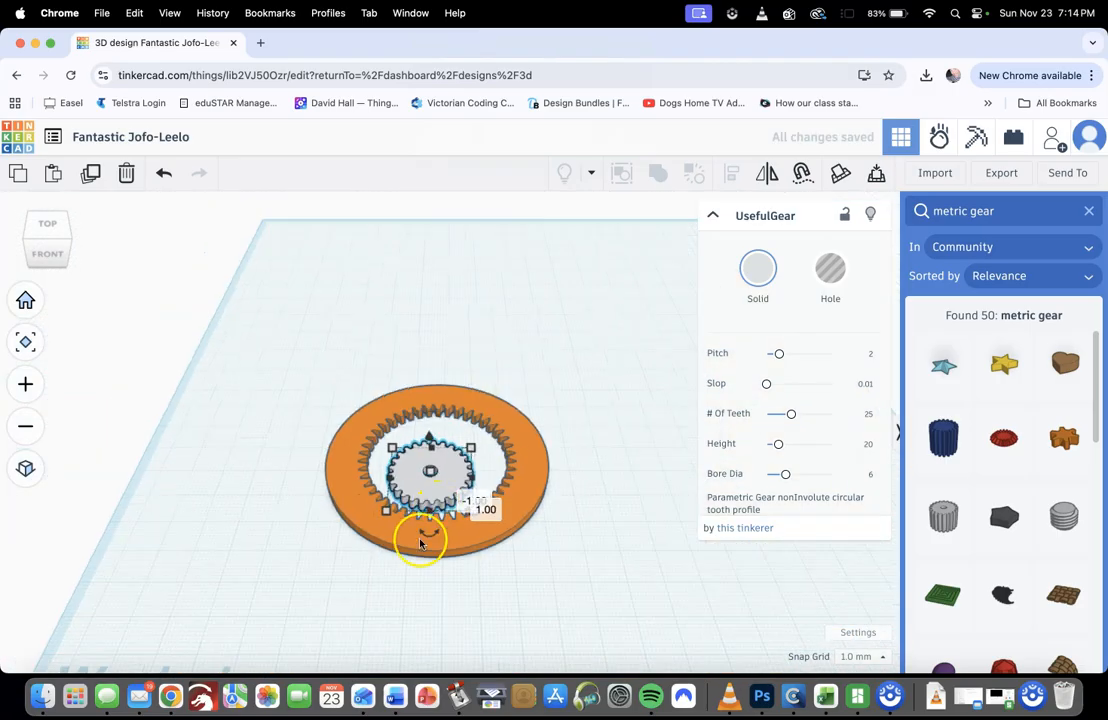
key("ctrl+g")
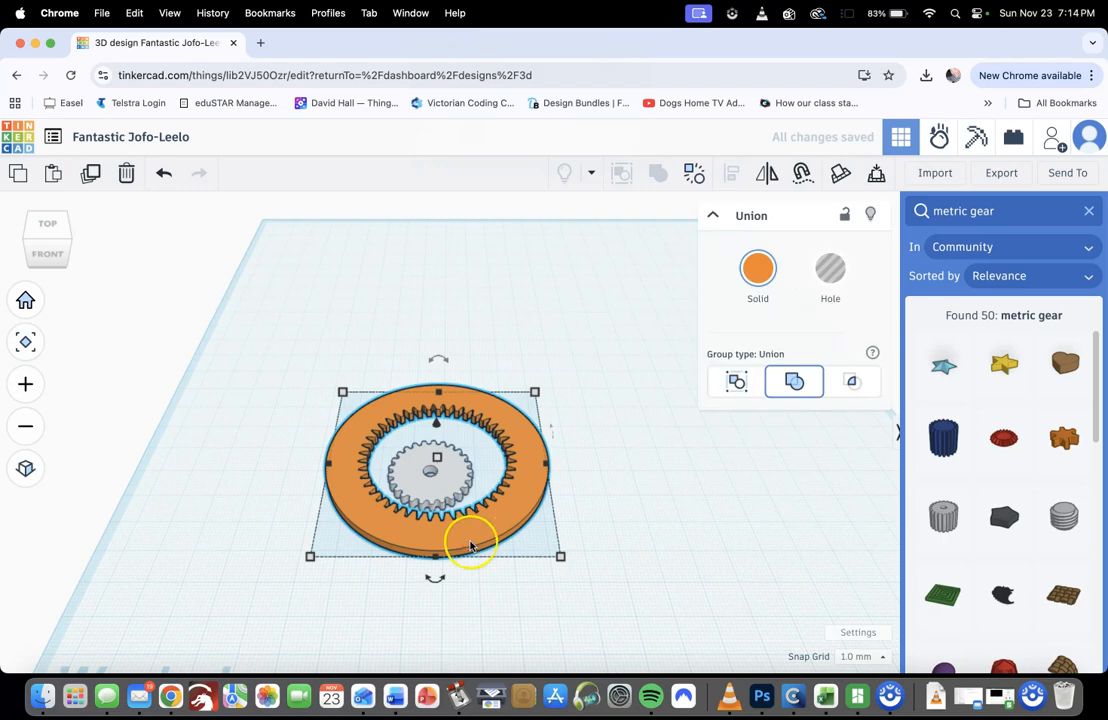
double_click(432, 466)
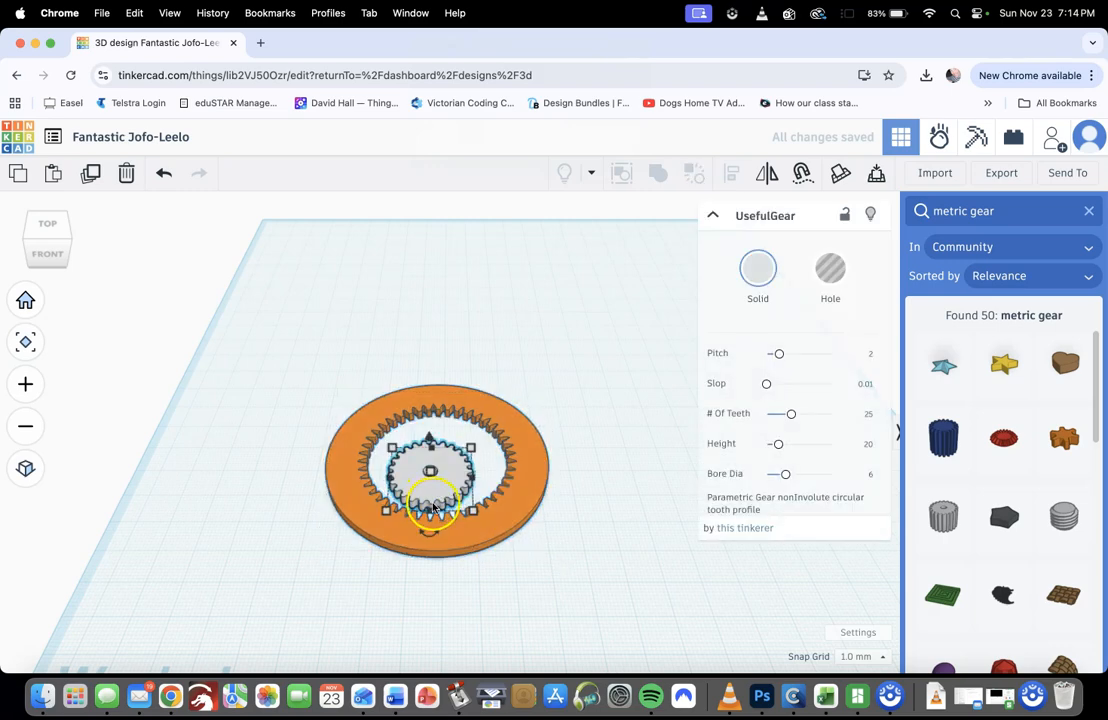
left_click(474, 517)
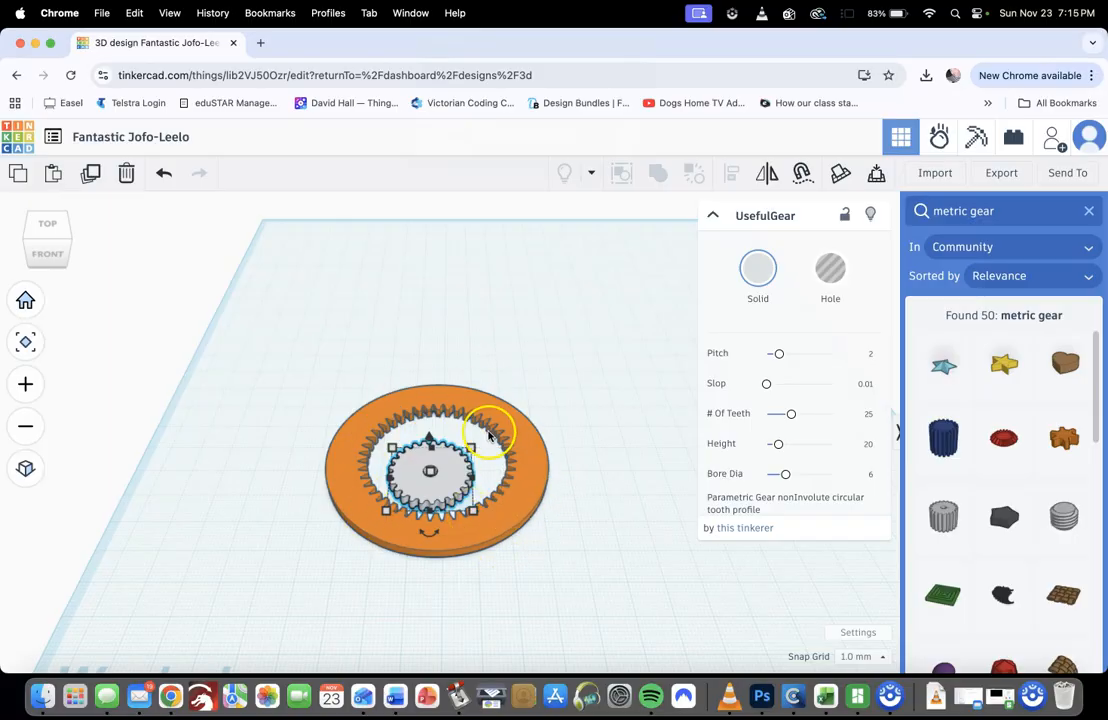
Step: Move the grey gear out of the orange ring and spread the two parts apart, side by side on the workplane
left_click_drag(471, 476, 623, 540)
left_click_drag(410, 529, 257, 571)
left_click_drag(594, 574, 535, 548)
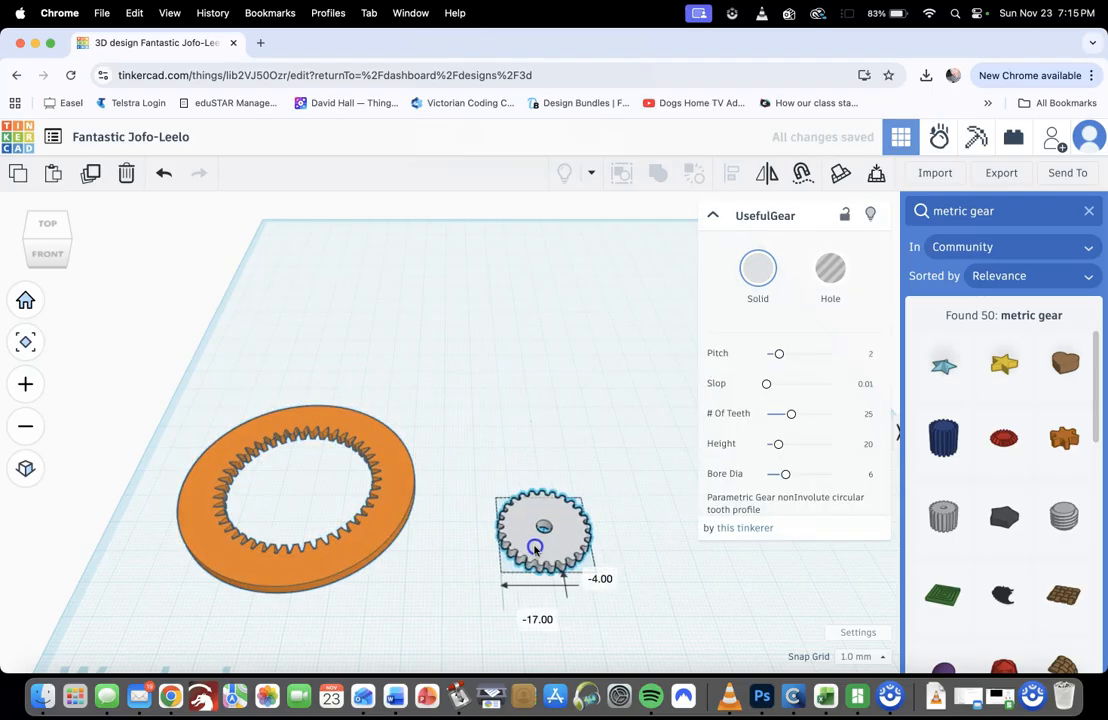
left_click(549, 531)
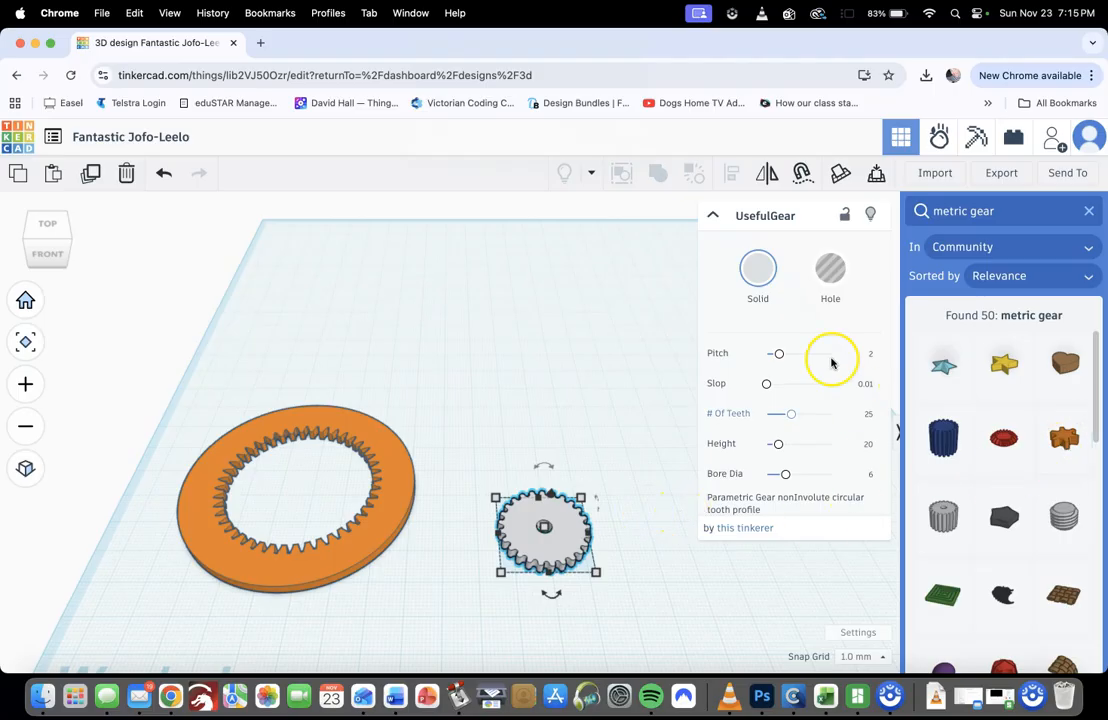
Step: Clear the shape search and add a cylinder hole behind the grey gear, 3 mm wide by 3 mm deep
left_click(714, 218)
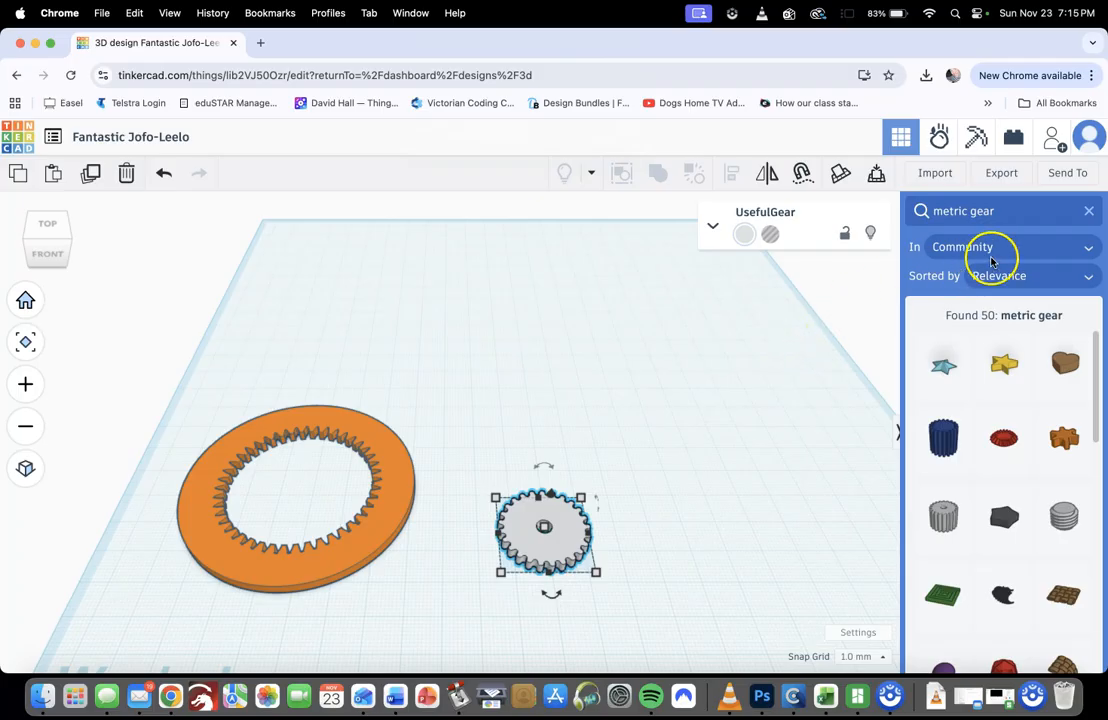
left_click(1085, 211)
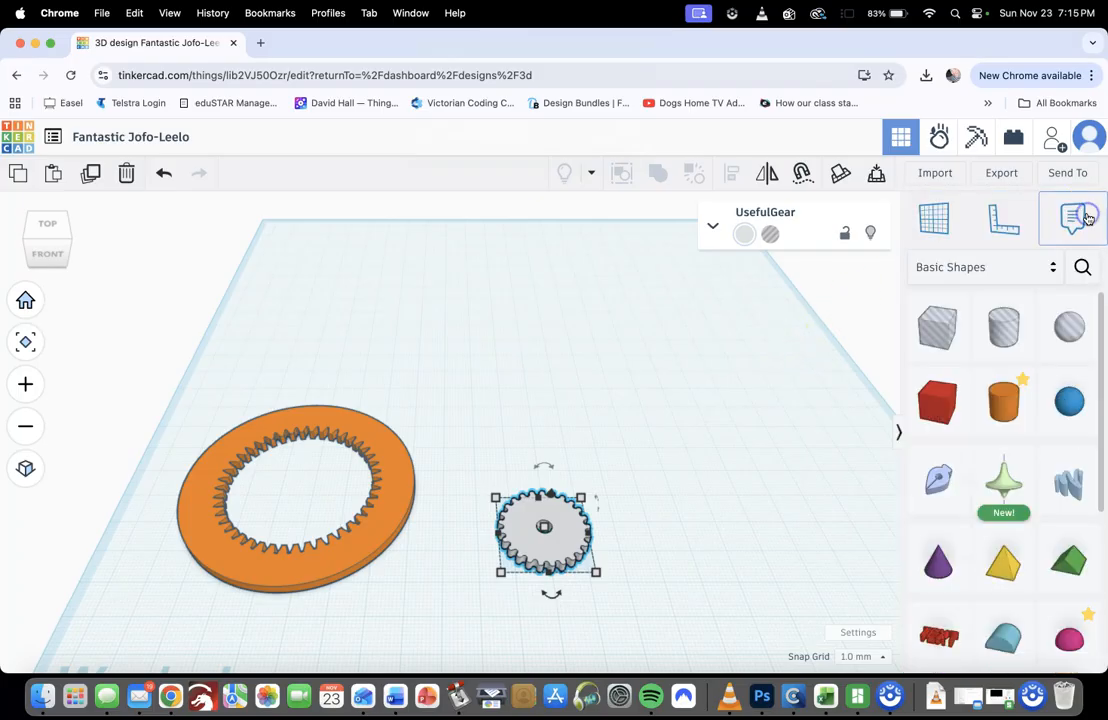
left_click_drag(1002, 322, 550, 415)
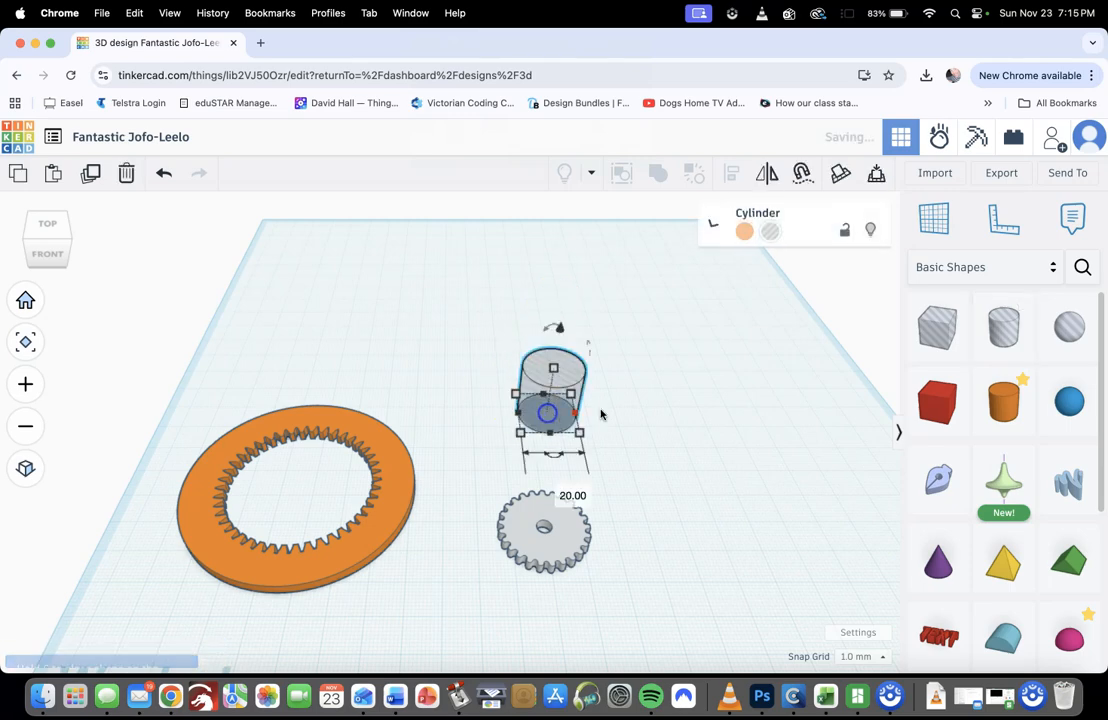
left_click(578, 432)
left_click(564, 486)
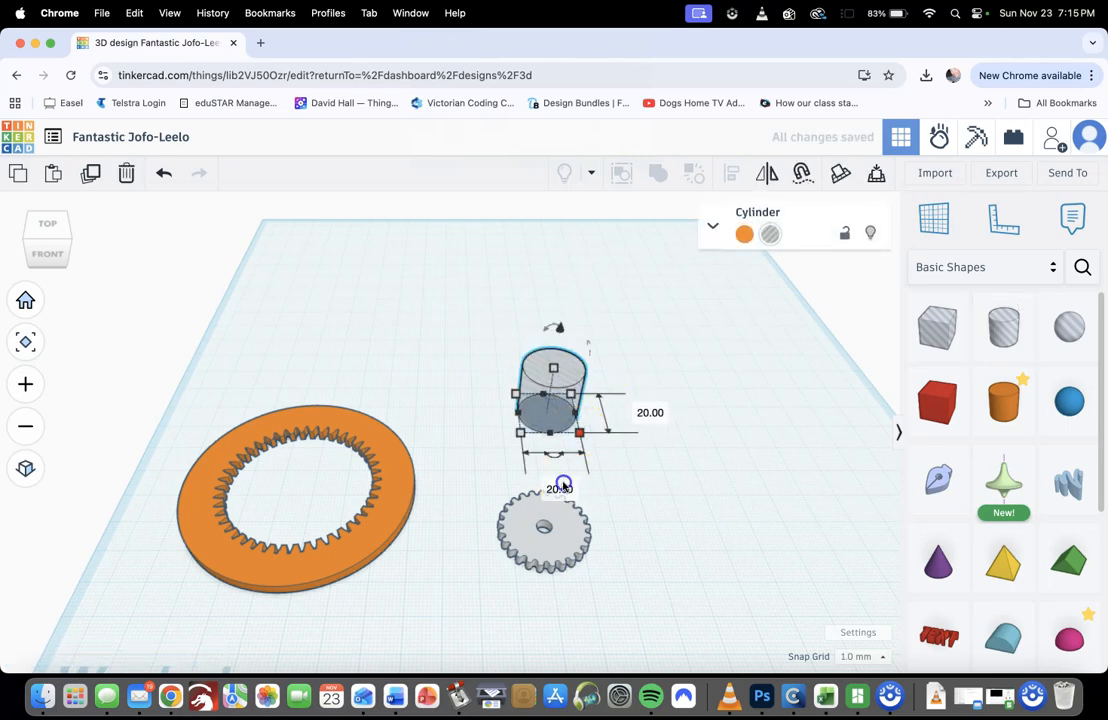
type("3")
key("Tab")
type("3")
key("Return")
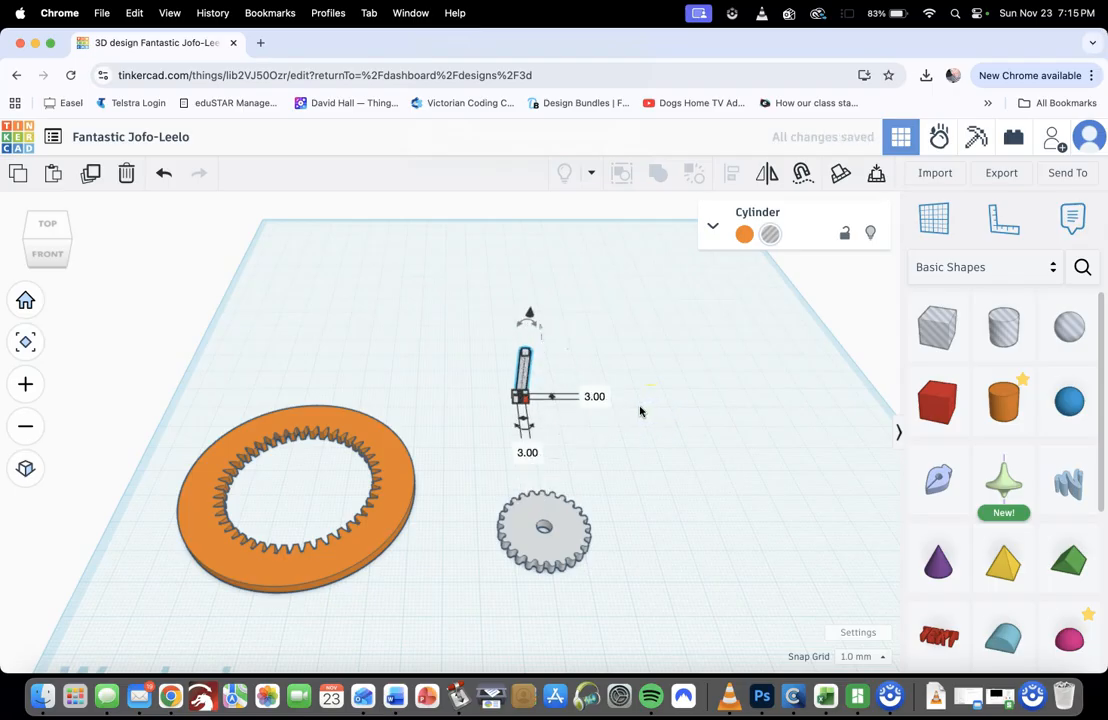
Step: Duplicate the 3 mm cylinder hole once, with the copy about 6 mm beside the original
left_click(558, 418)
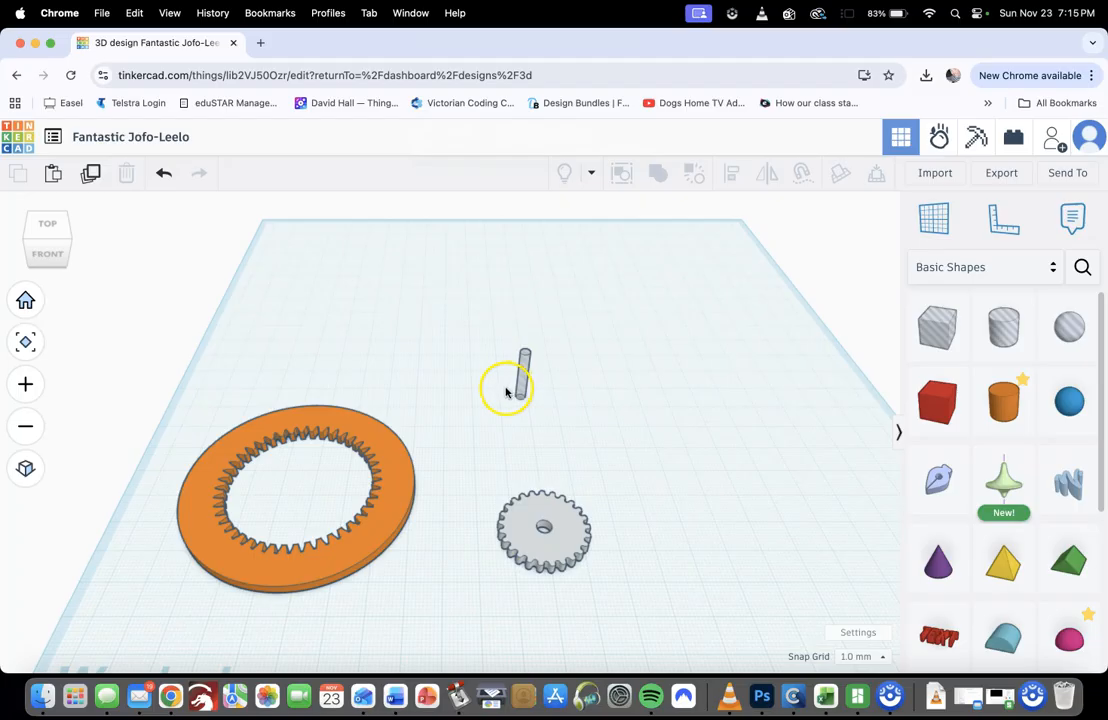
mouse_move(520, 390)
left_mouse_down("alt")
mouse_move(548, 382)
mouse_move(538, 392)
left_mouse_up("alt")
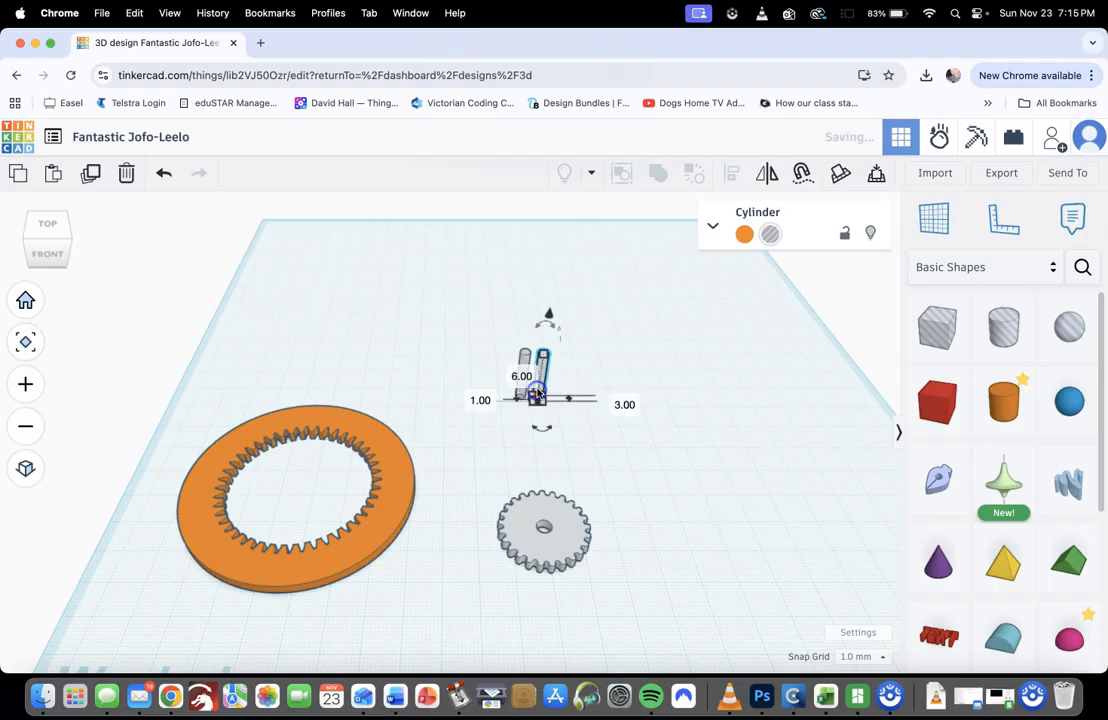
left_click(624, 352)
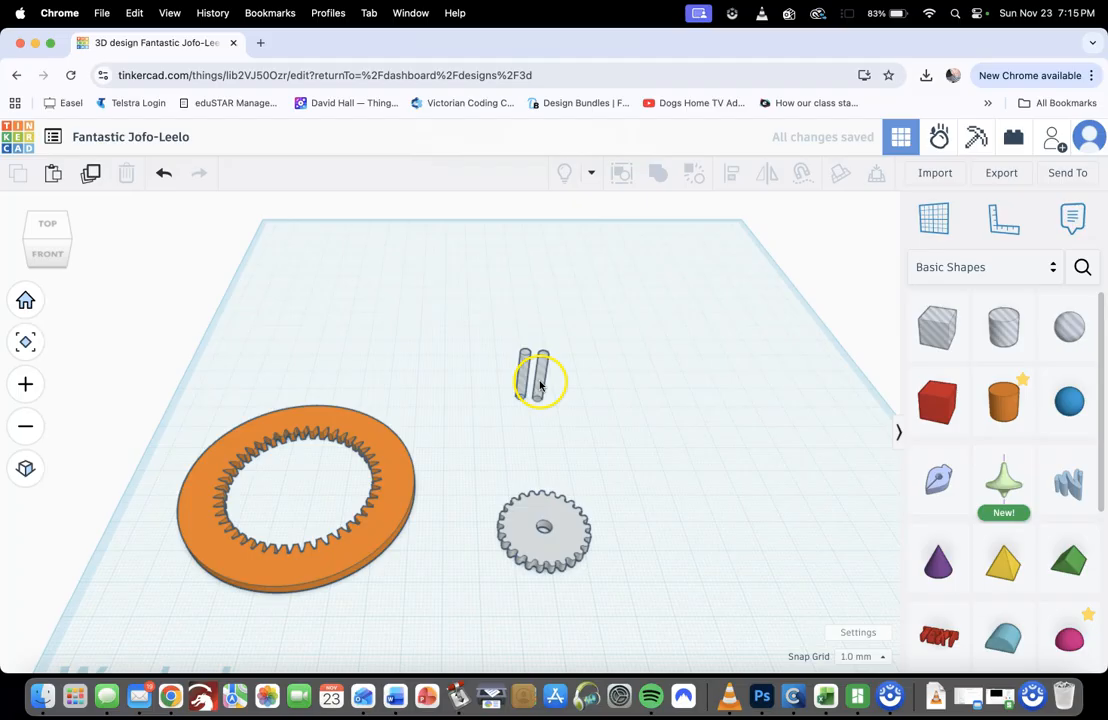
left_click_drag(539, 387, 565, 385, "alt")
key("Delete")
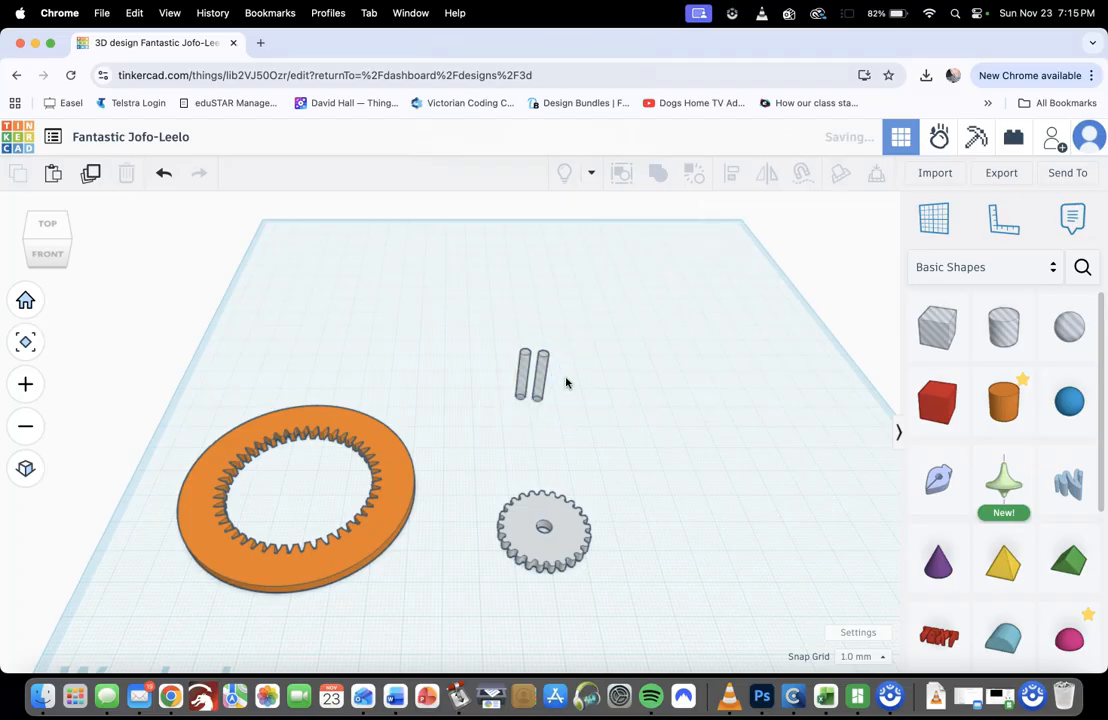
Step: Move the original cylinder hole about 6 mm and its copy about 7 mm sideways towards the orange ring, keeping them side by side
scroll(529, 389, "up", 5)
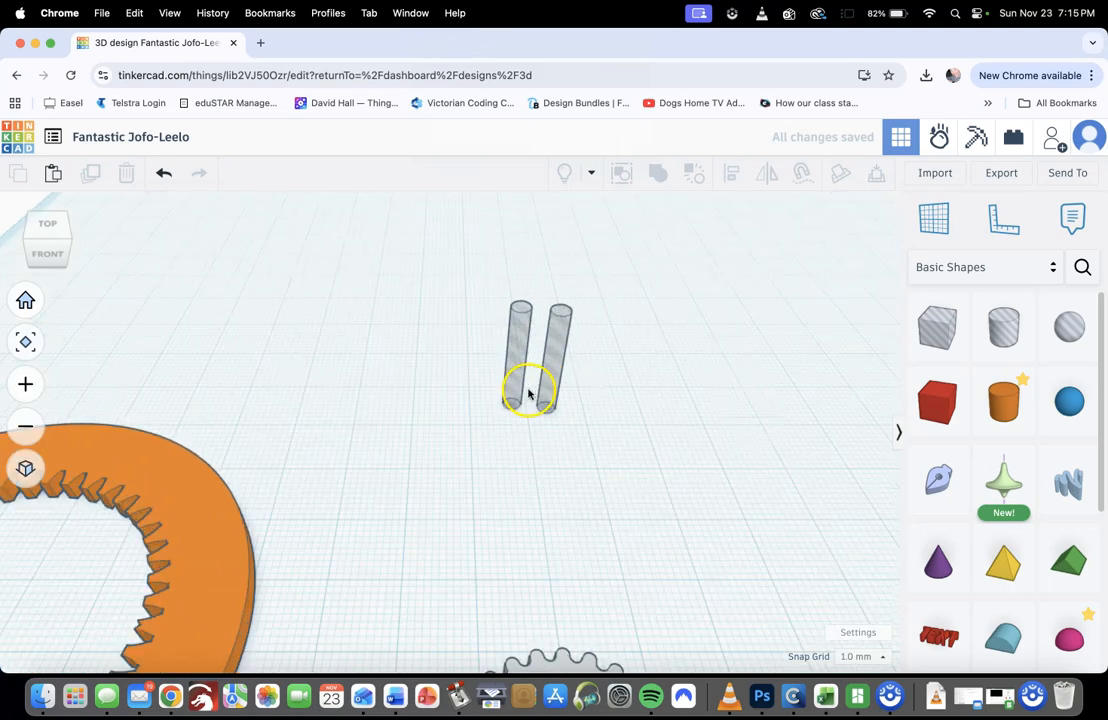
left_click(480, 412)
left_click_drag(480, 412, 458, 430)
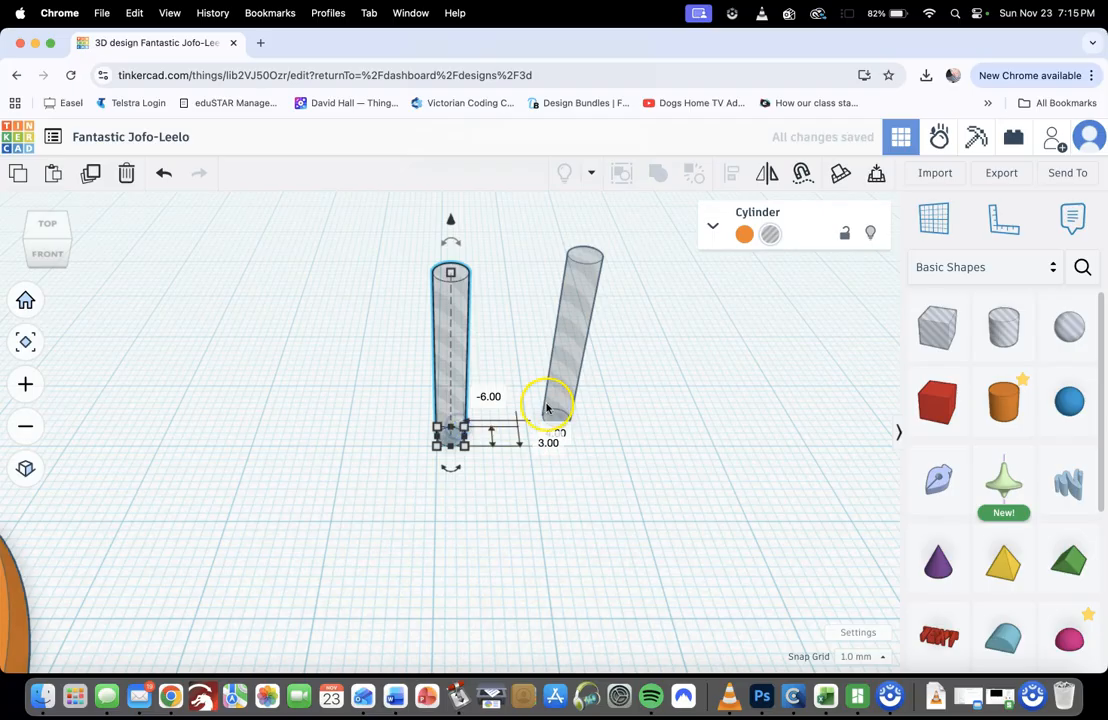
left_click_drag(549, 403, 495, 425)
scroll(500, 460, "down", 5)
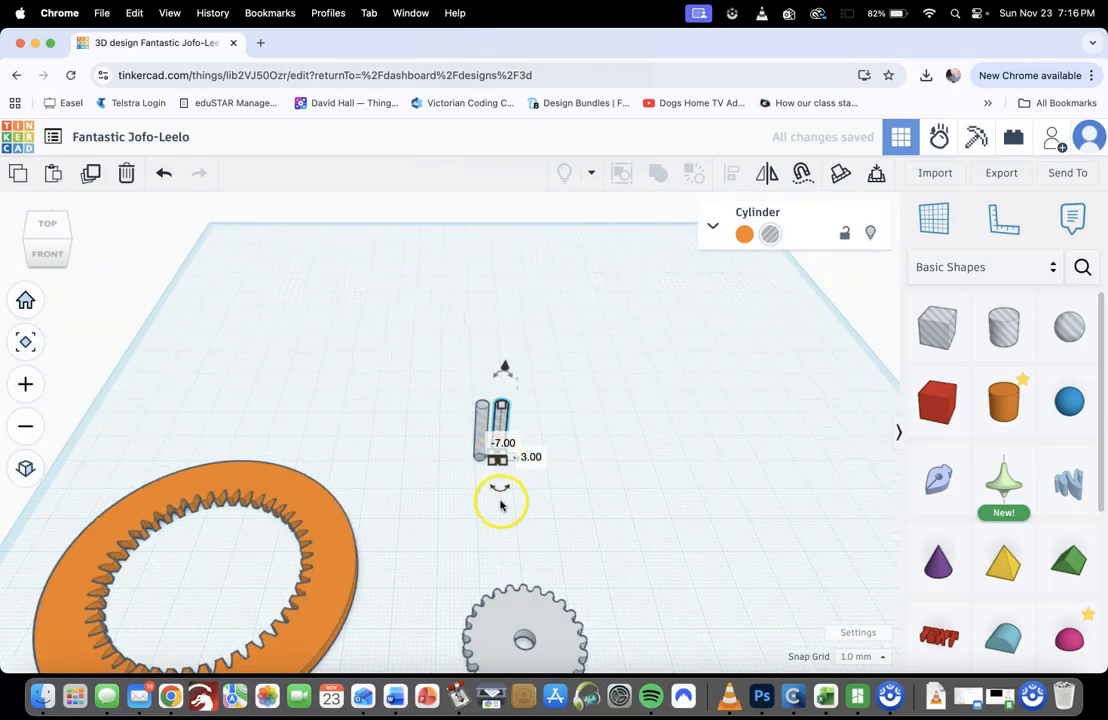
right_click_drag(492, 529, 501, 482)
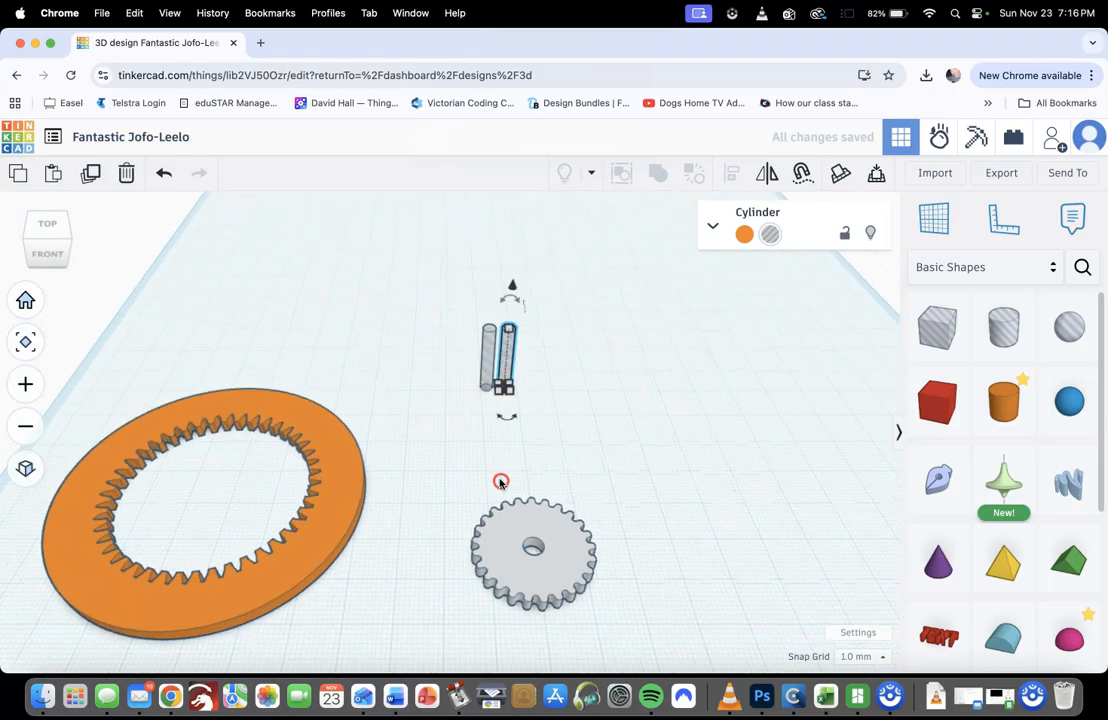
Step: Bundle the two cylinder holes and bring them and the grey gear together, with the holes standing on the gear's half facing the orange ring
left_click(444, 302)
left_click_drag(450, 299, 519, 391)
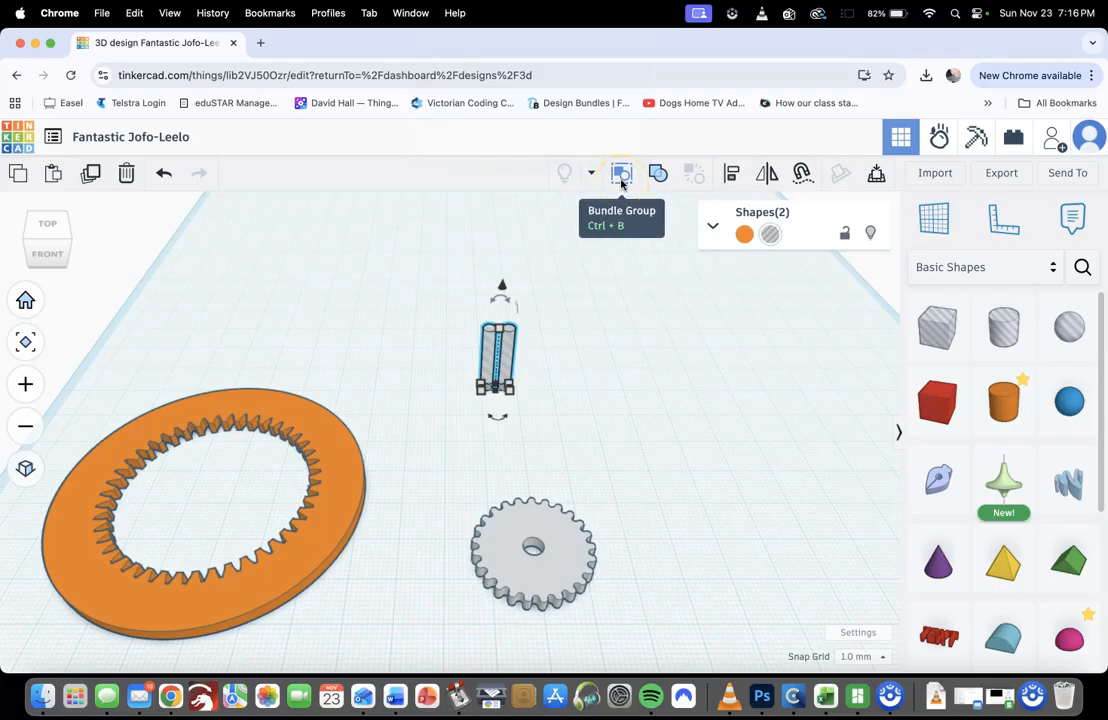
left_click(621, 175)
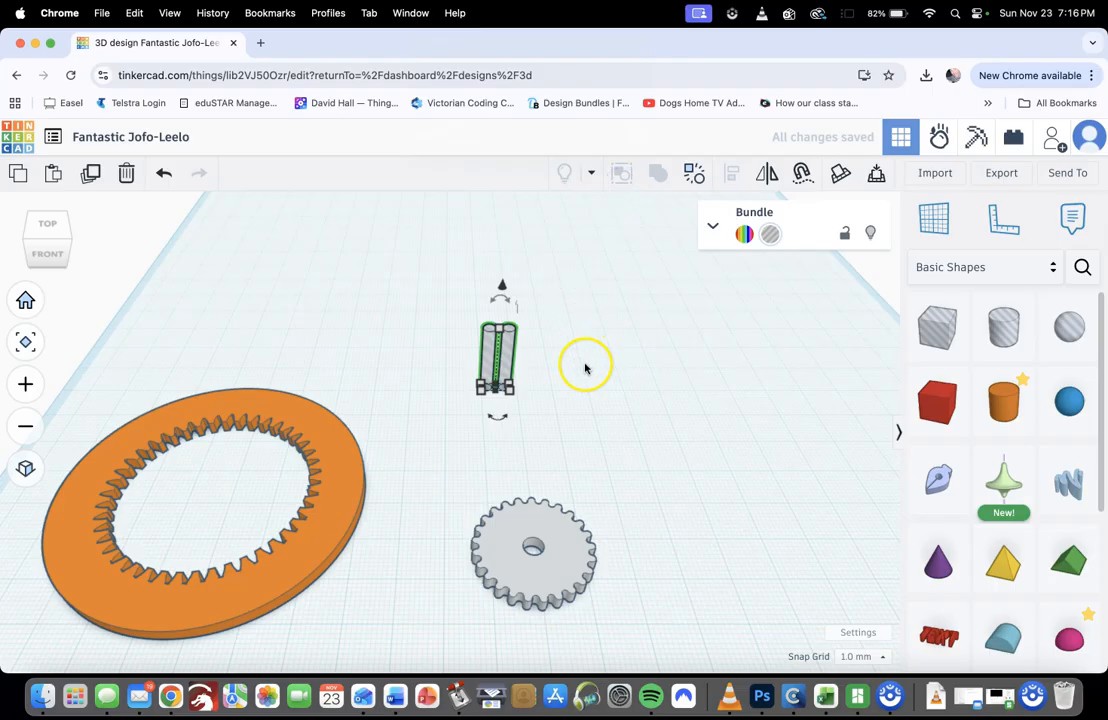
left_click_drag(566, 527, 569, 467)
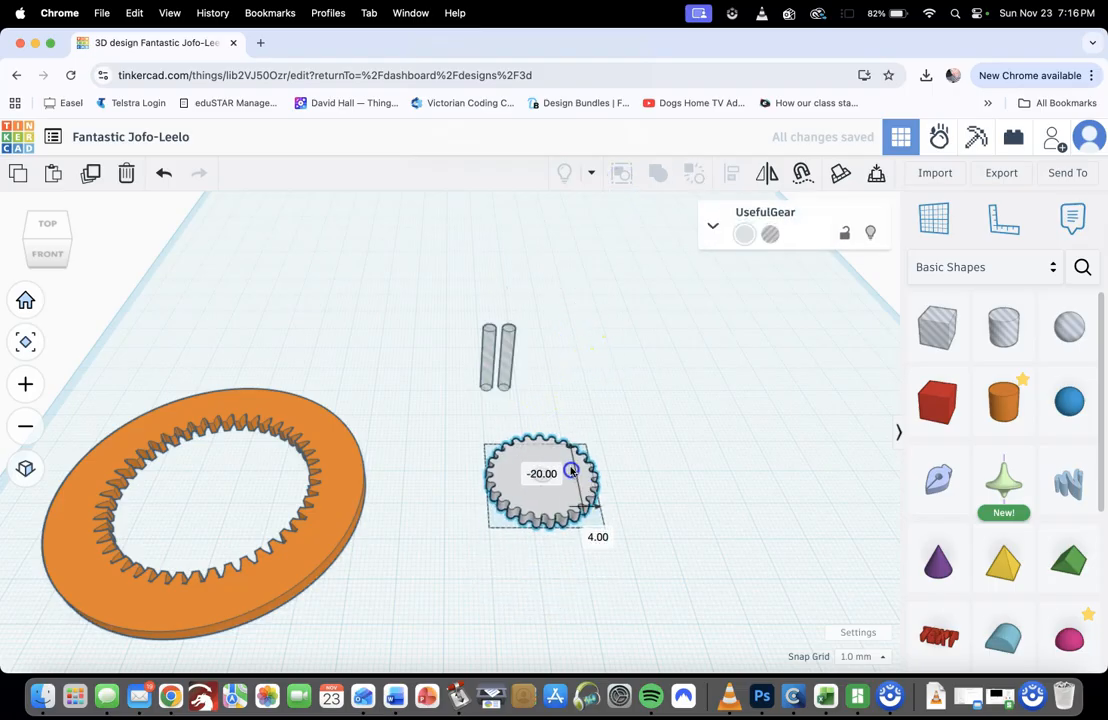
left_click_drag(507, 376, 521, 479)
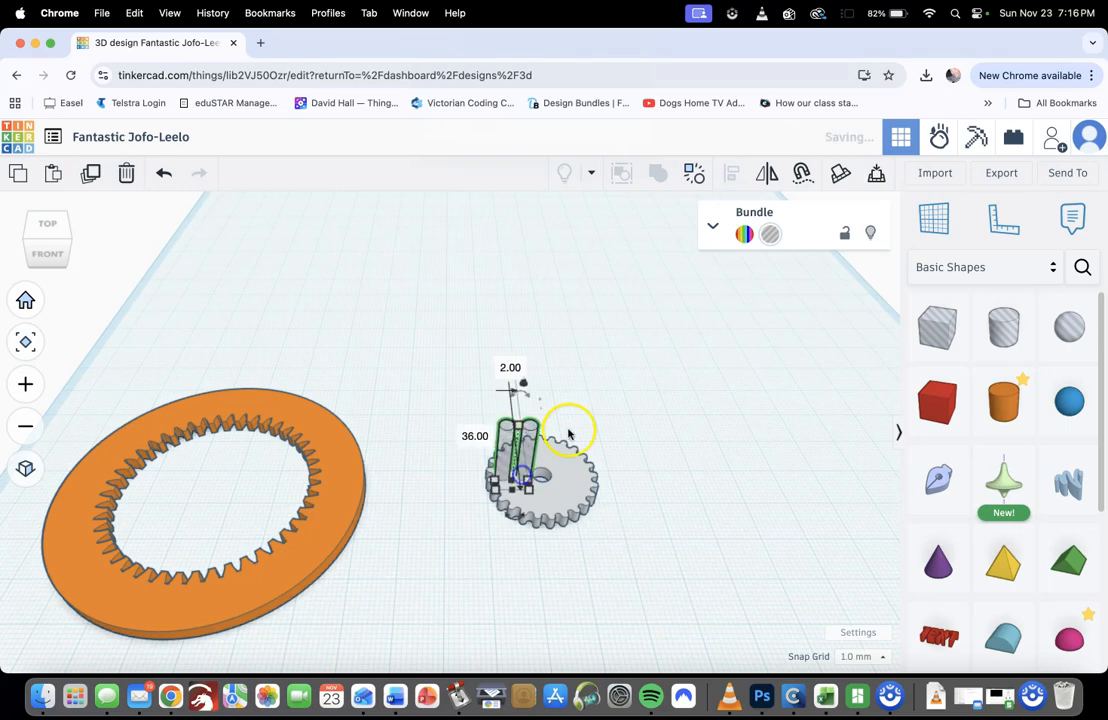
Step: Align the bundled cylinder holes with the gear on their front-to-back centre line
left_click_drag(590, 374, 473, 543)
left_click_drag(606, 401, 472, 549)
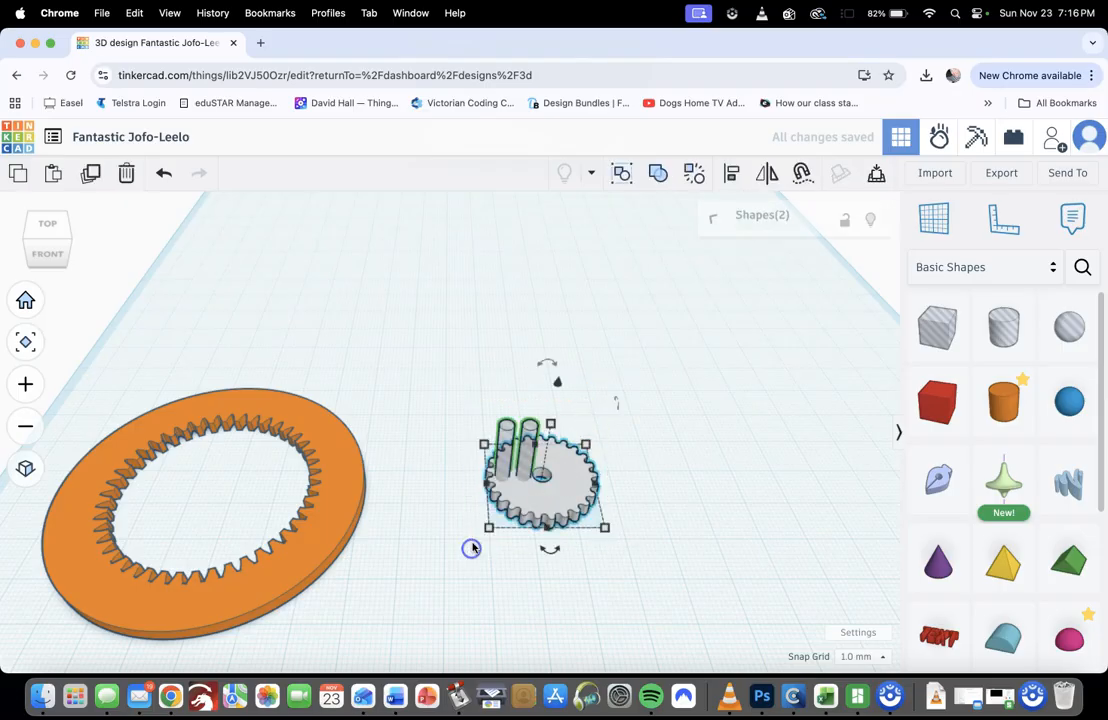
left_click(731, 170)
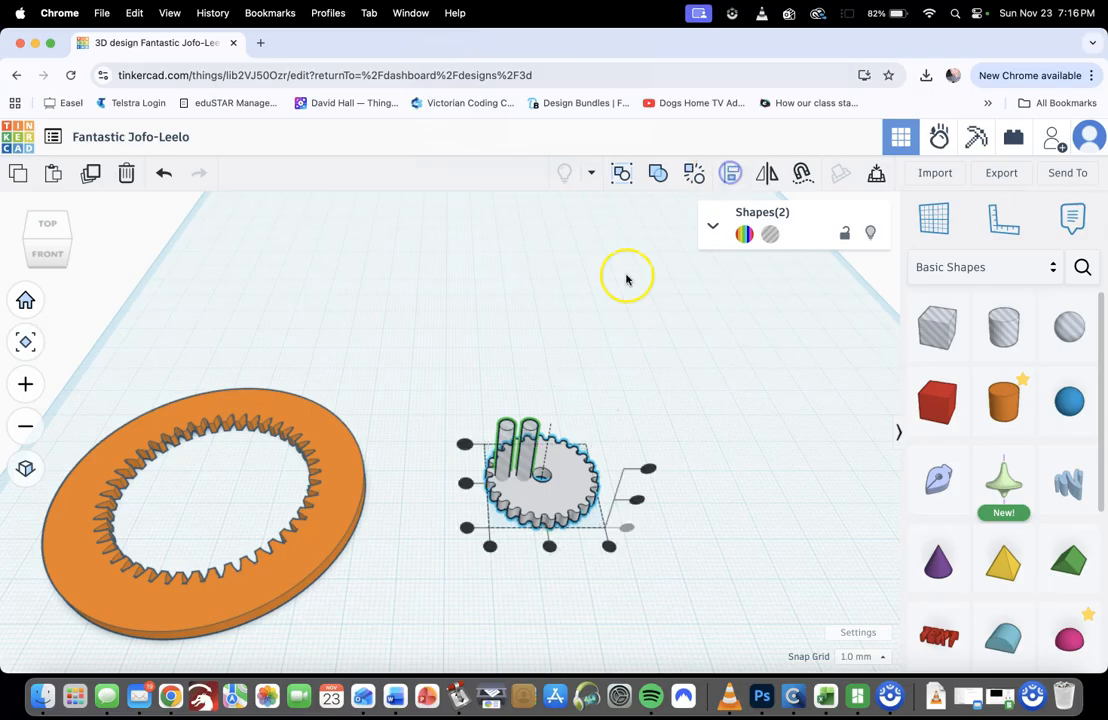
left_click(465, 483)
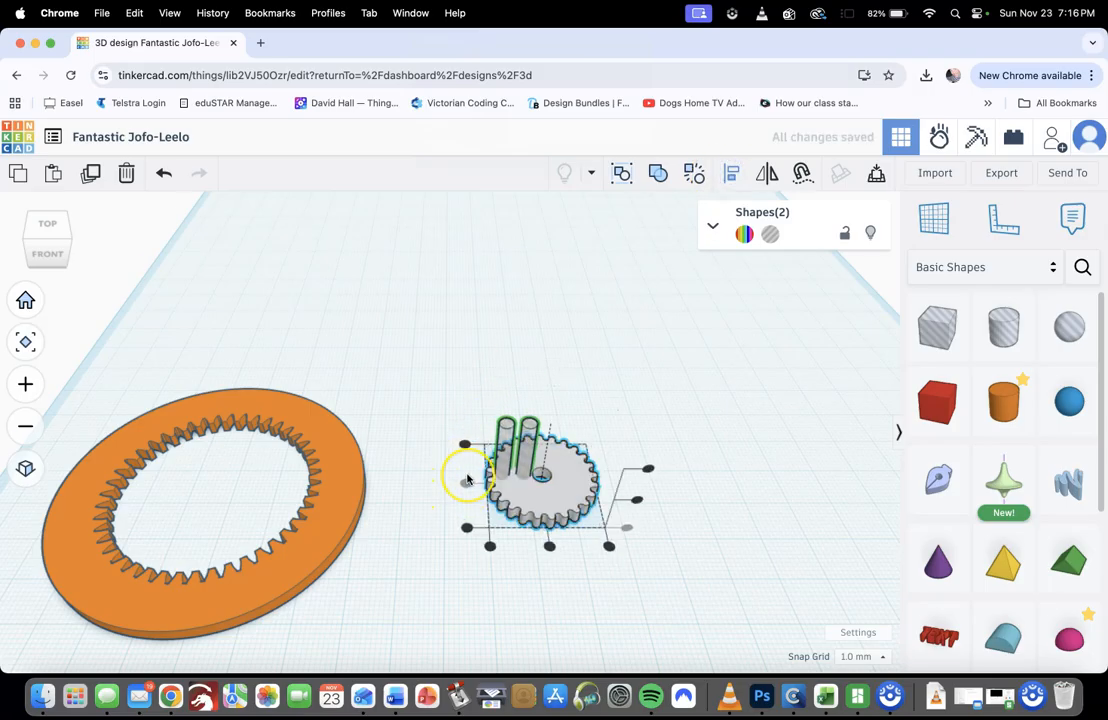
scroll(467, 480, "up", 10)
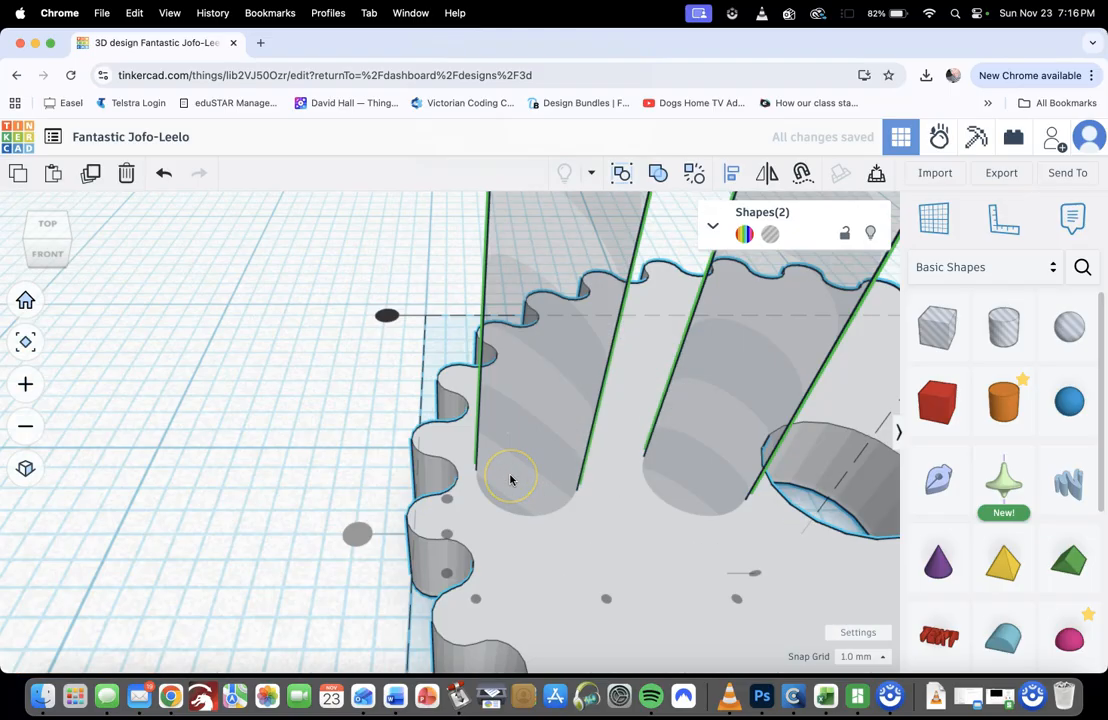
scroll(510, 479, "down", 2)
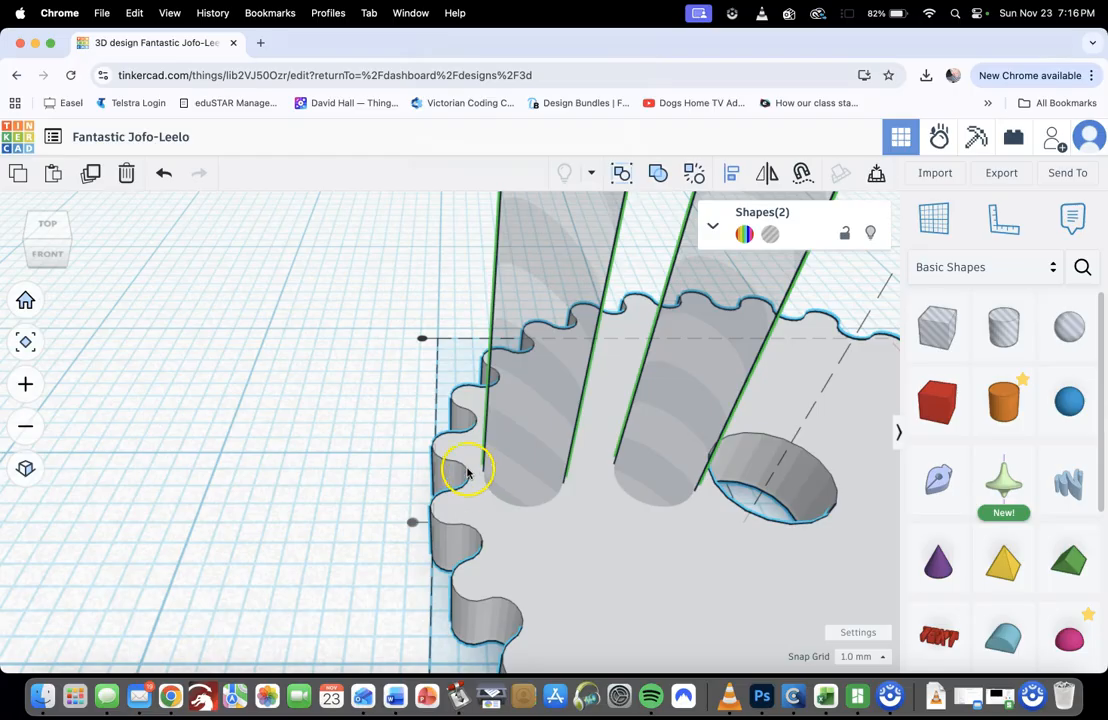
scroll(537, 484, "down", 5)
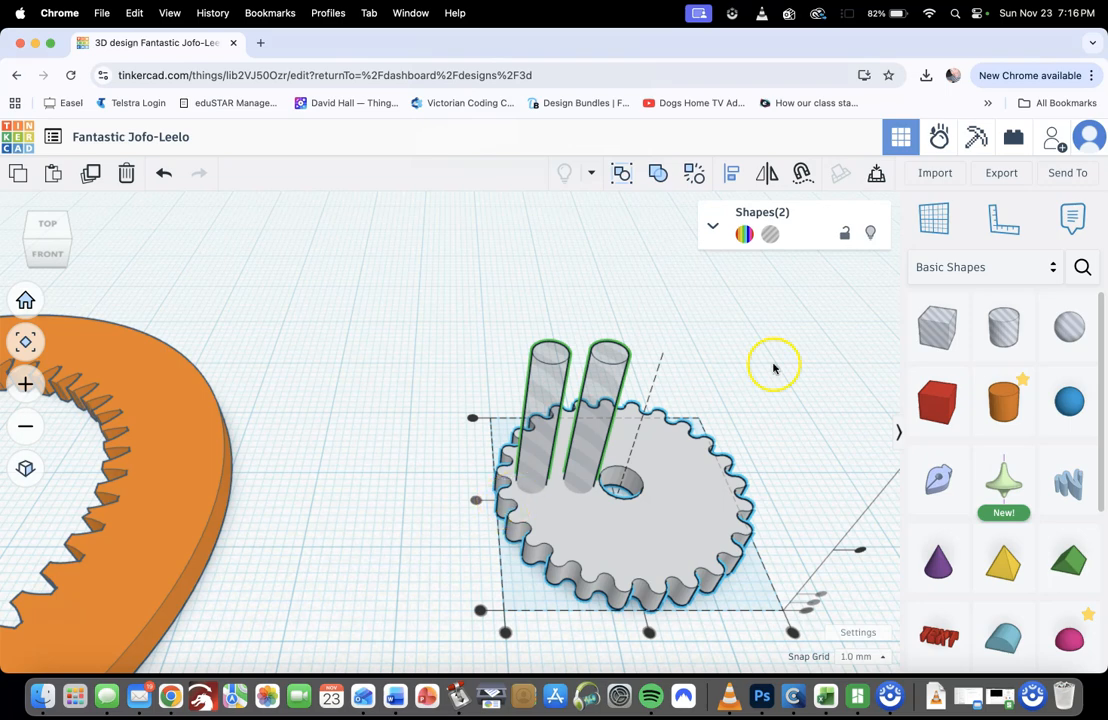
Step: Ungroup the bundle so the two cylinder holes on the gear are separate shapes again
left_click(794, 334)
right_click_drag(767, 359, 687, 375)
left_click(403, 399)
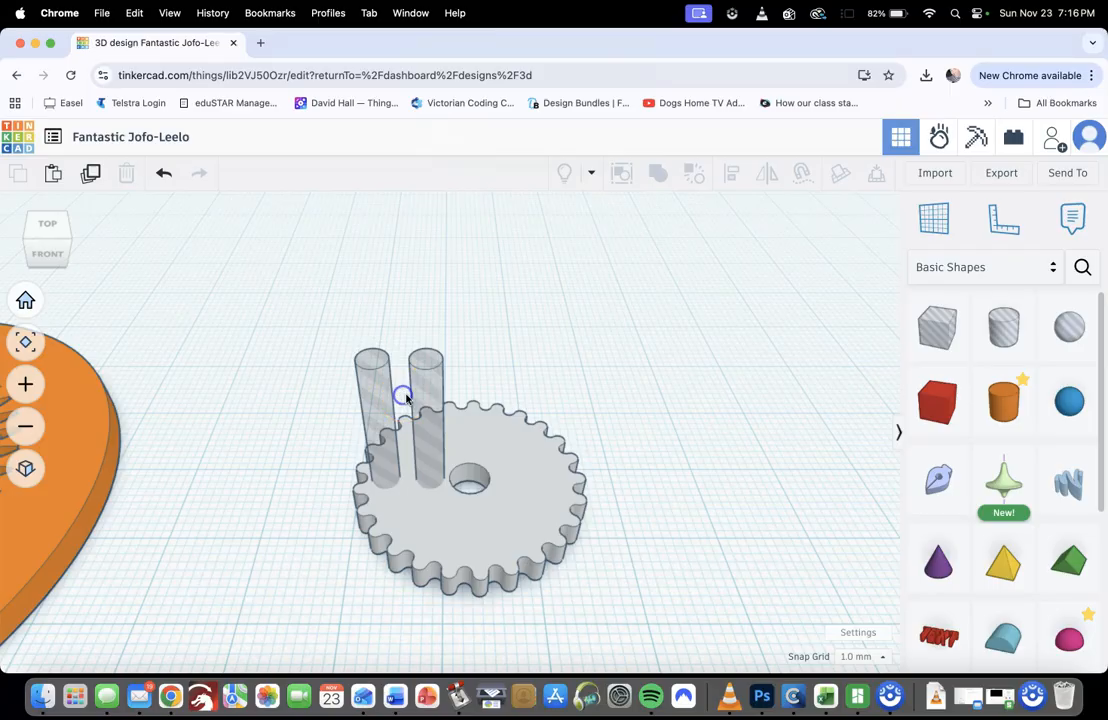
left_click(403, 397)
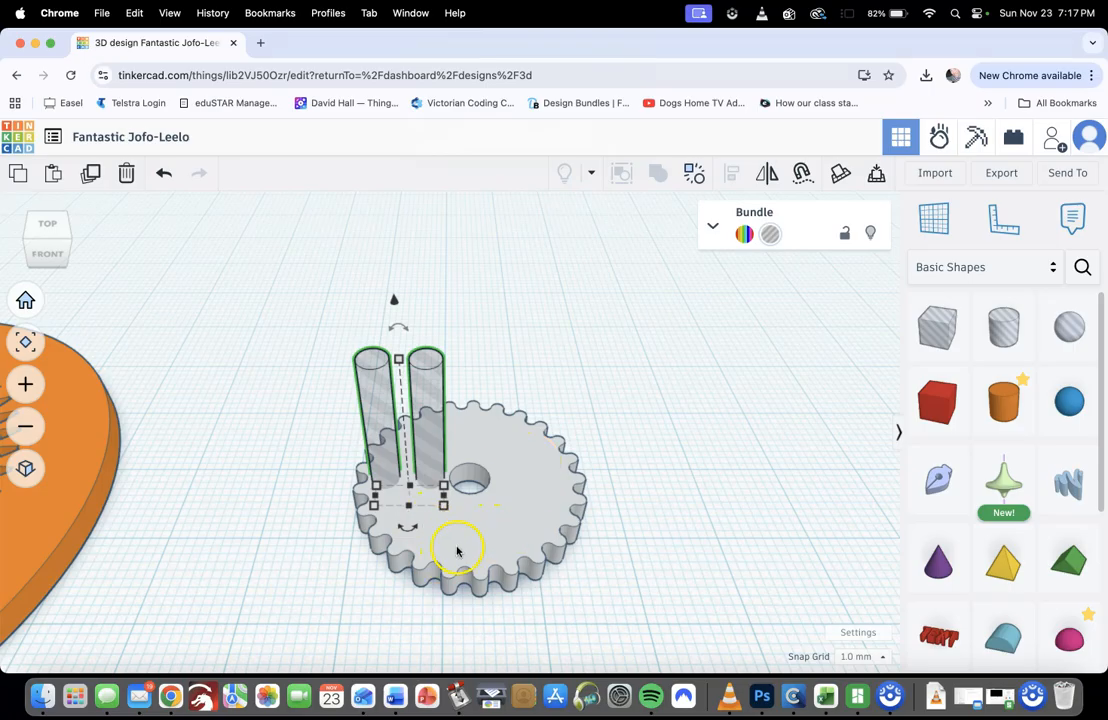
left_click(658, 437)
left_click(420, 393)
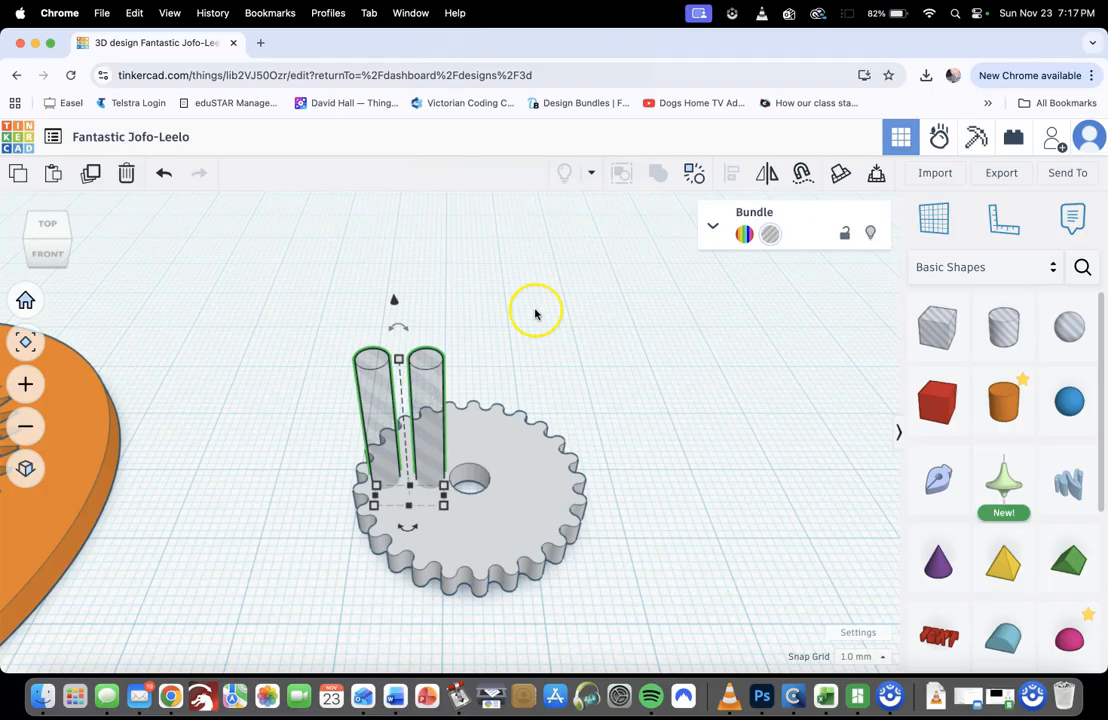
left_click(694, 172)
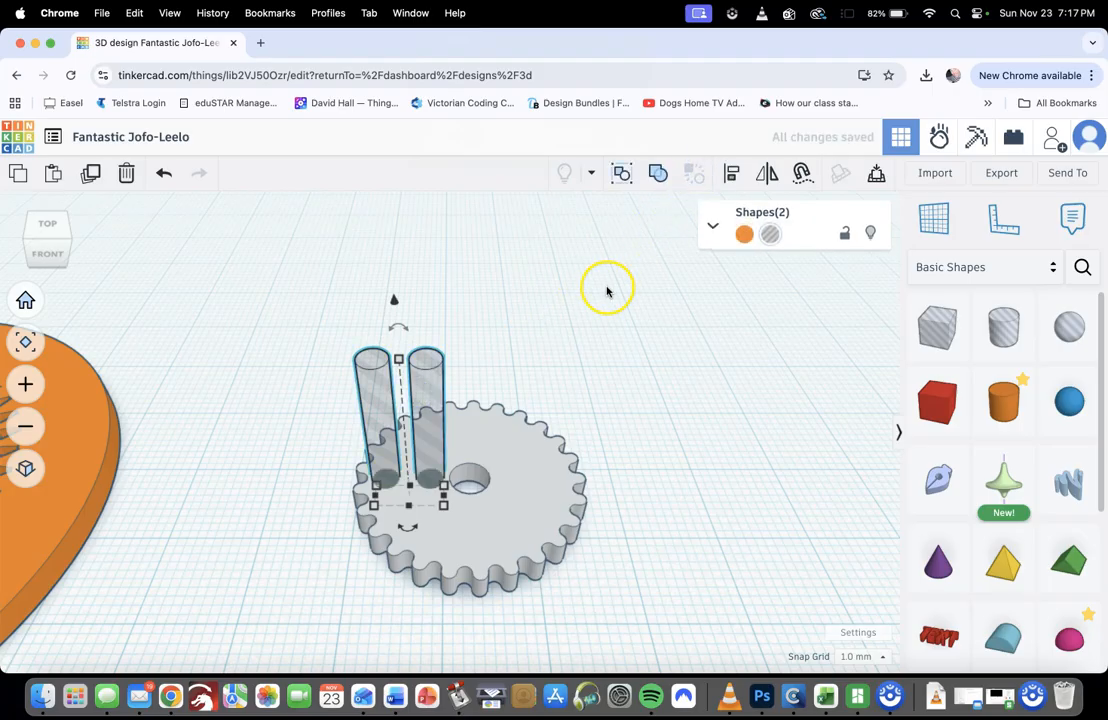
Step: Duplicate a cylinder hole twice, placing one copy behind the gear's centre hole and one on the side away from the orange ring
left_click(606, 291)
left_click_drag(420, 398, 466, 358, "alt")
left_click_drag(427, 402, 529, 385, "alt")
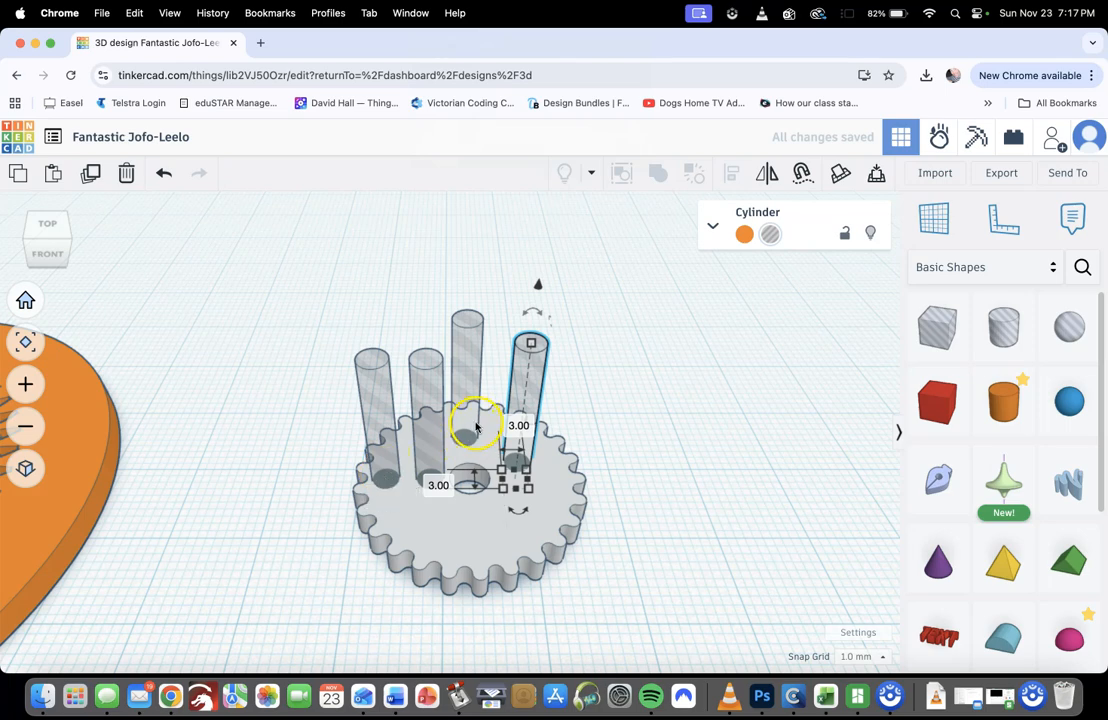
Step: Group the gear with its four cylinder holes as a union to cut the holes through it
left_click(641, 392)
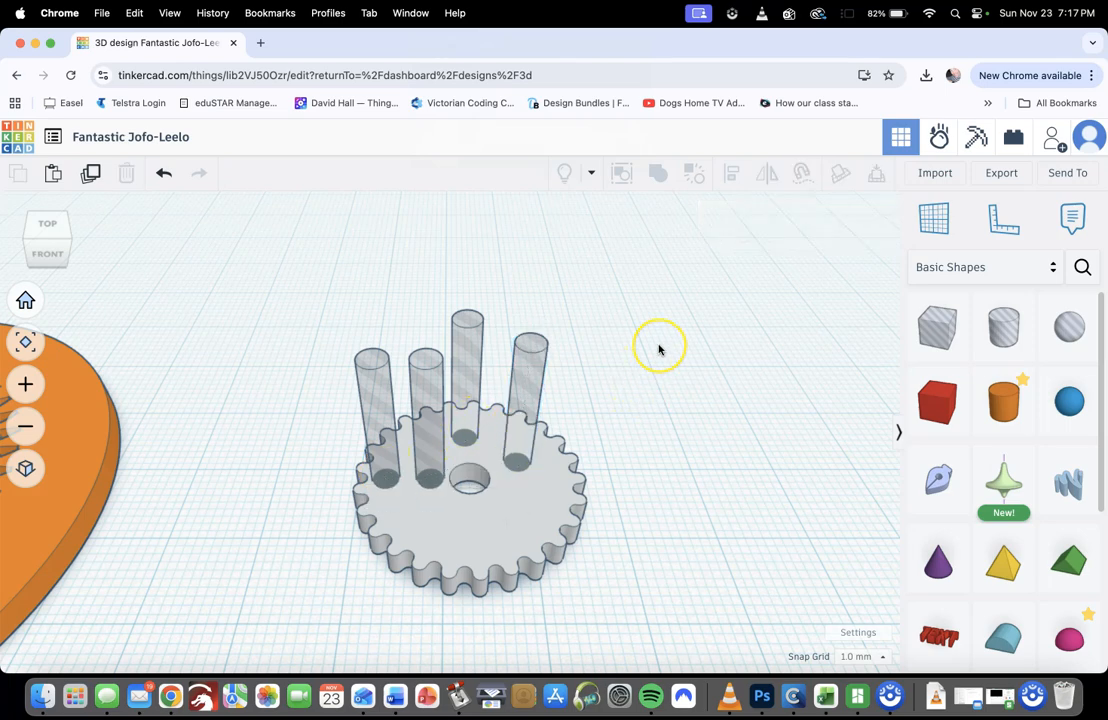
left_click(624, 352)
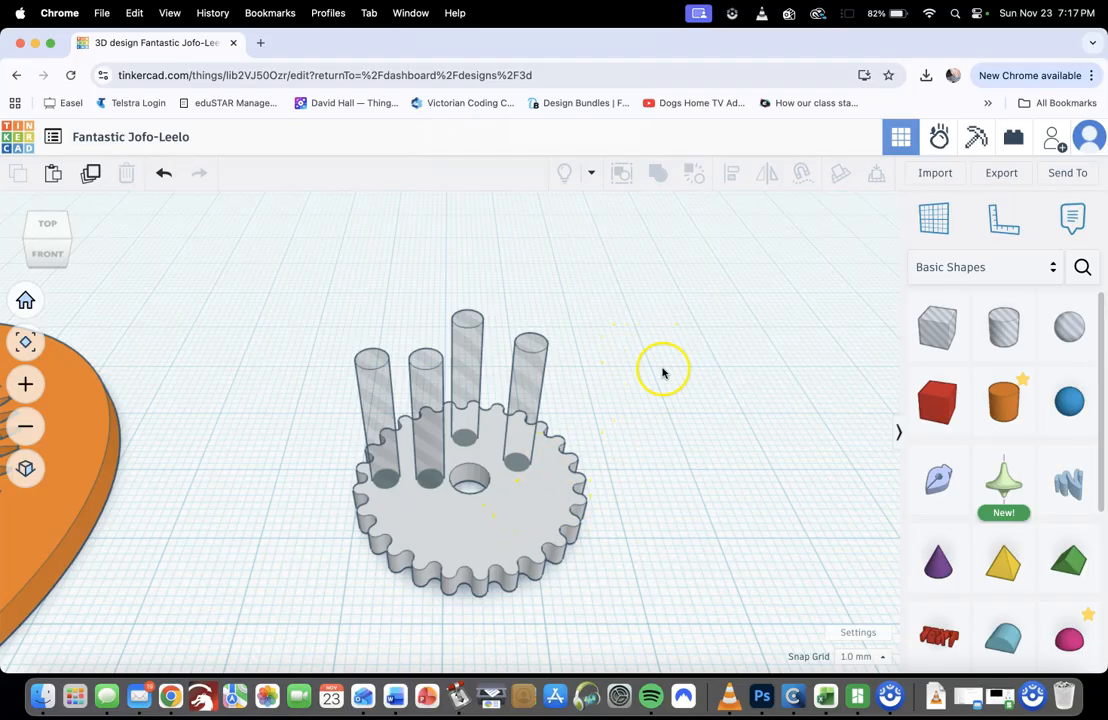
left_click_drag(676, 314, 331, 618)
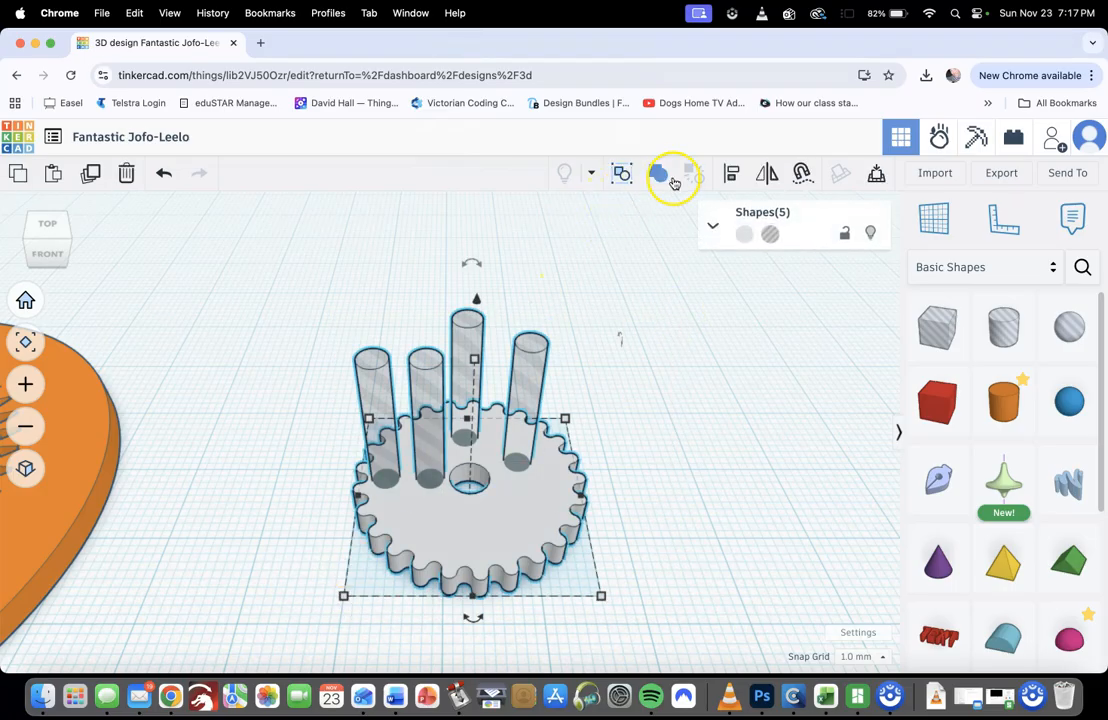
left_click(664, 177)
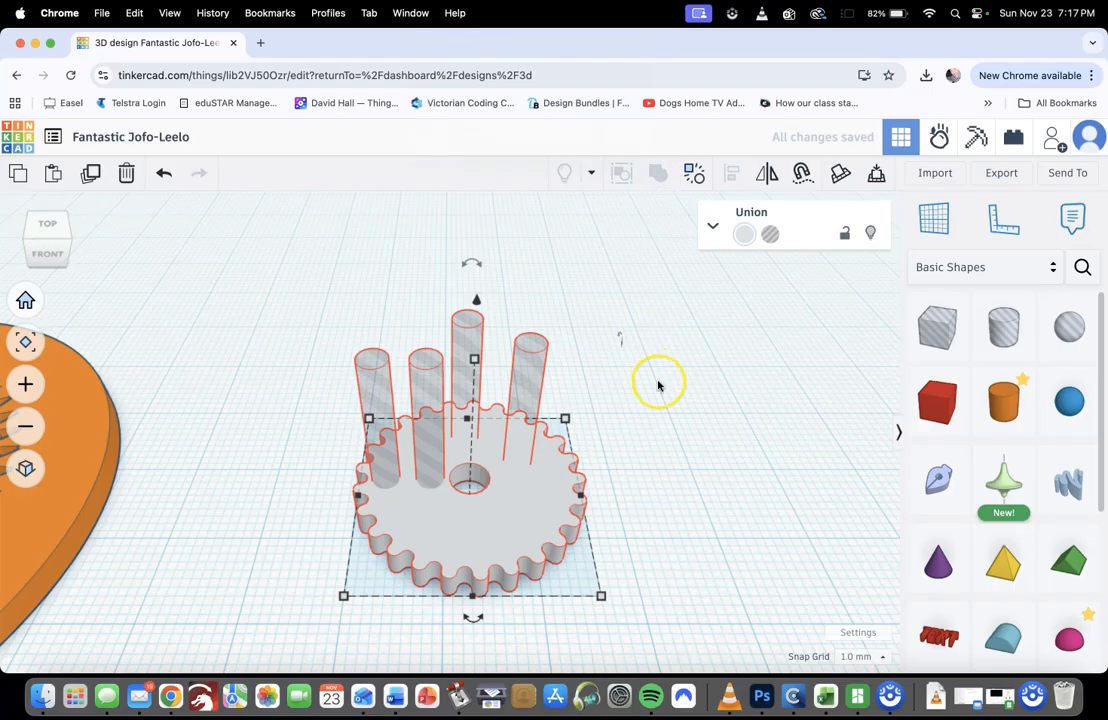
Step: Shift the drilled gear slightly backwards and move the orange ring about 64 mm sideways and 16 mm in depth to surround the gear
left_click_drag(477, 532, 476, 430)
left_click(472, 441)
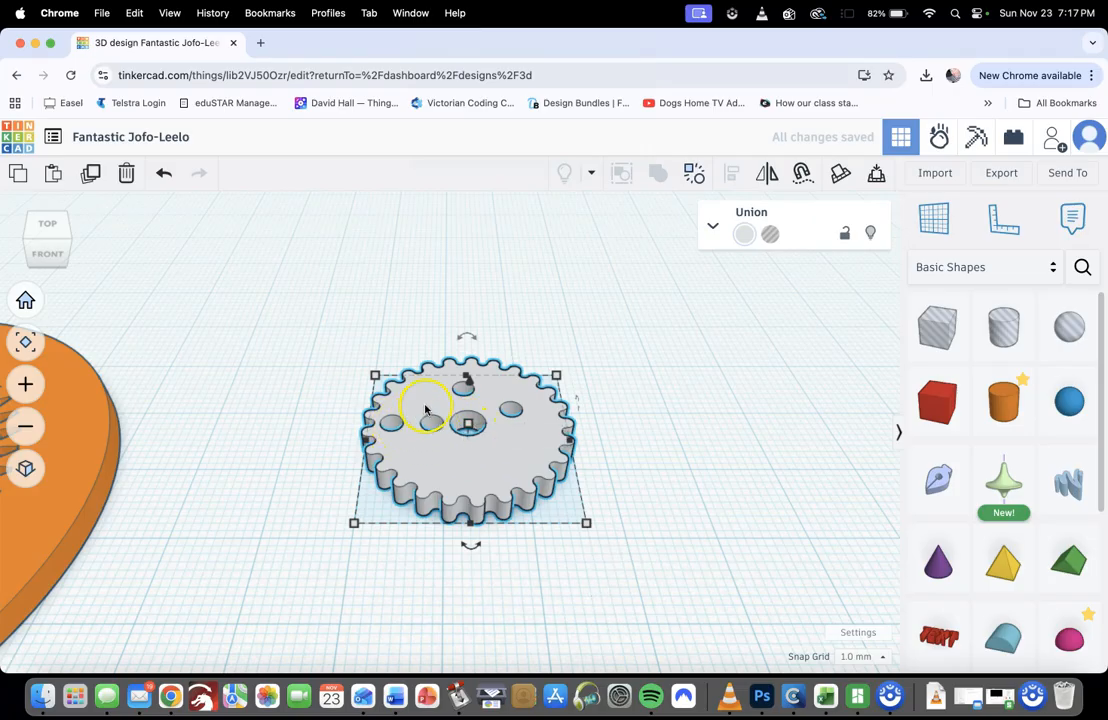
left_click_drag(529, 447, 432, 440)
left_click_drag(87, 453, 606, 366)
scroll(608, 400, "down", 3)
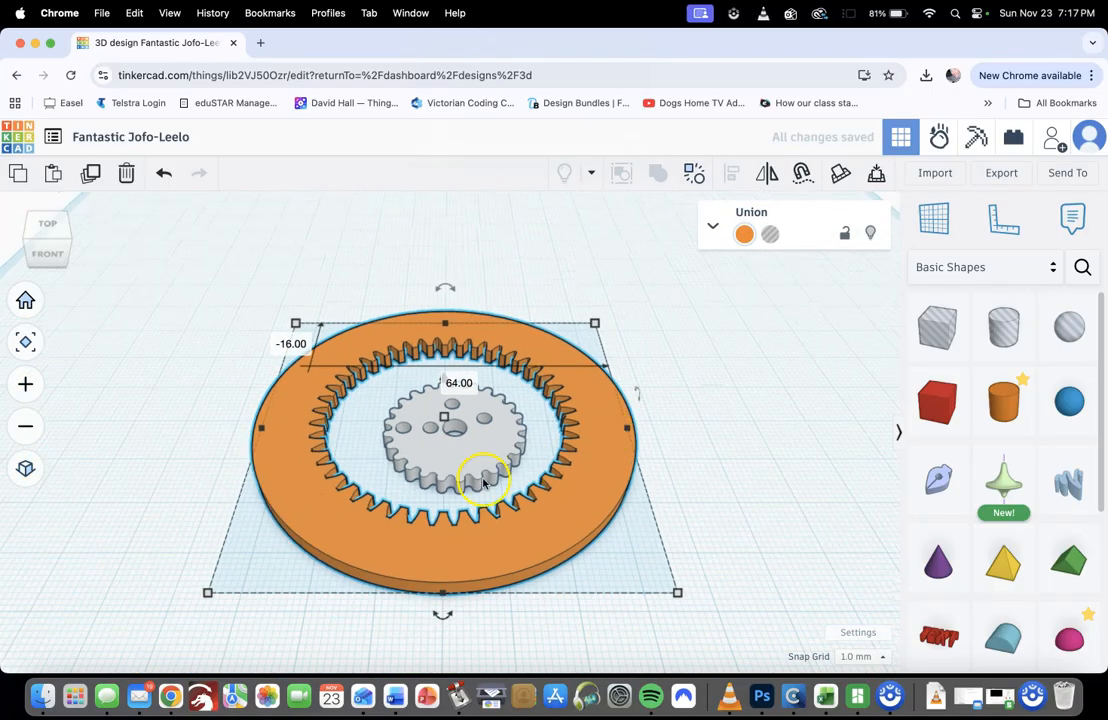
left_click(818, 390)
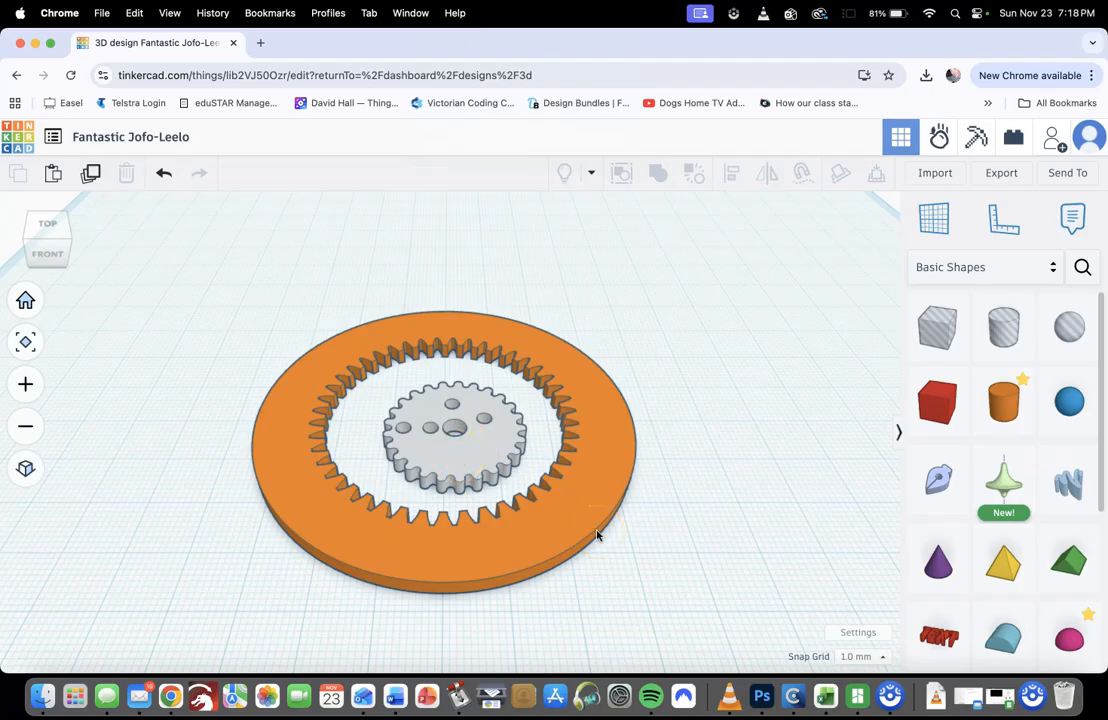
Step: Place a Text shape on the top face of the orange ring, across its front band
left_click_drag(937, 637, 433, 546)
left_click_drag(700, 604, 433, 541)
left_click_drag(314, 522, 448, 551)
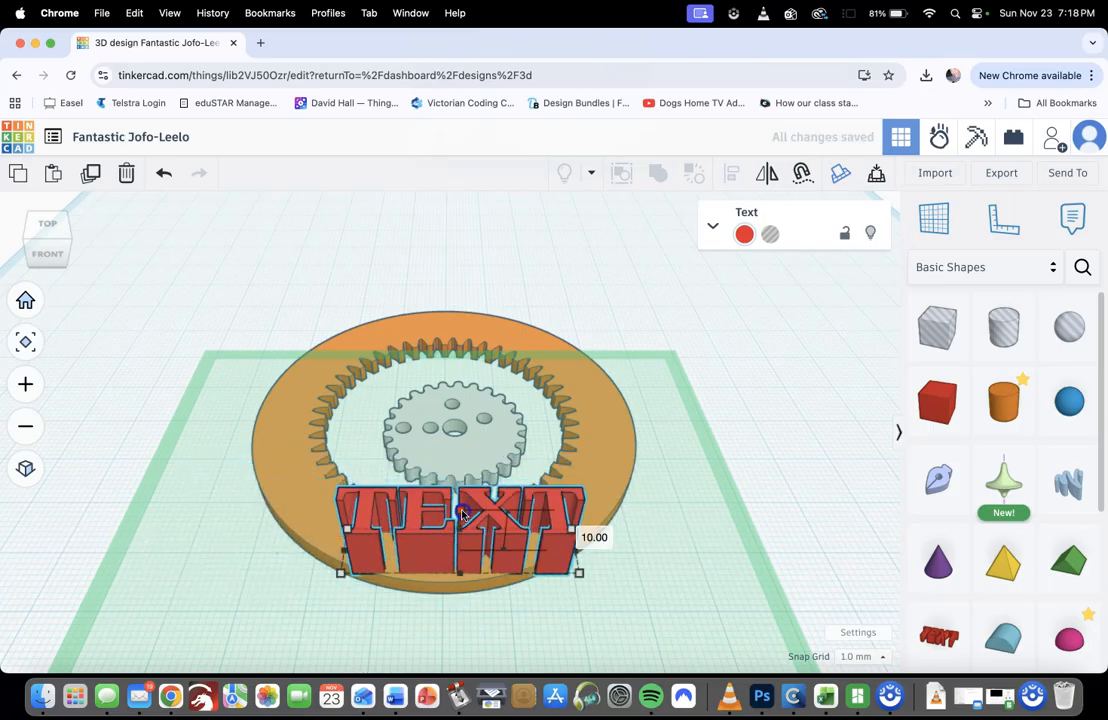
Step: Set the text's height to 1 mm and shrink it to fit within the ring's front band
left_click(584, 533)
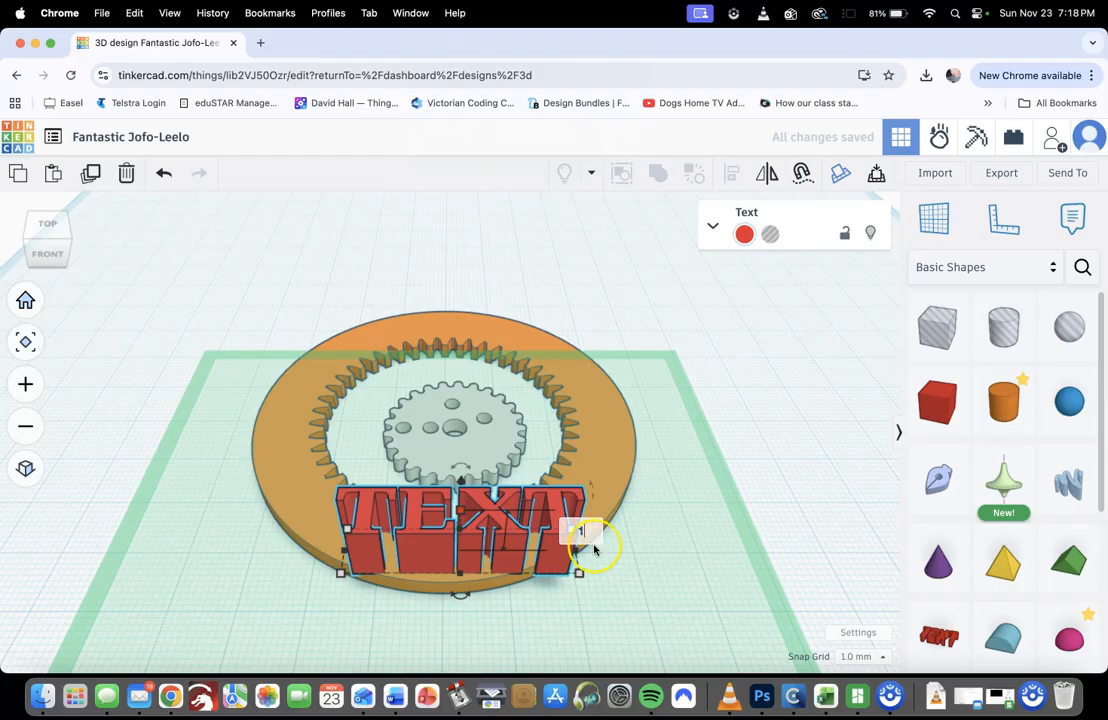
type("1")
key("Return")
left_click_drag(566, 571, 482, 556)
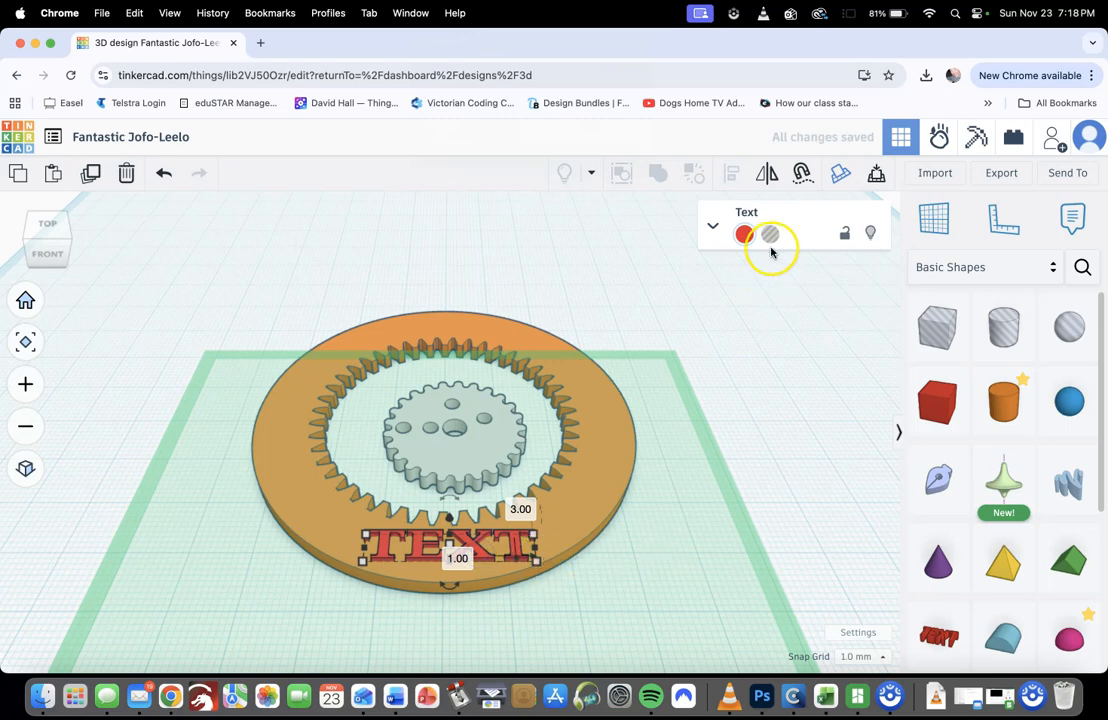
Step: Replace the wording of the text shape on the ring with the maker's first name
left_click(713, 226)
left_click(789, 351)
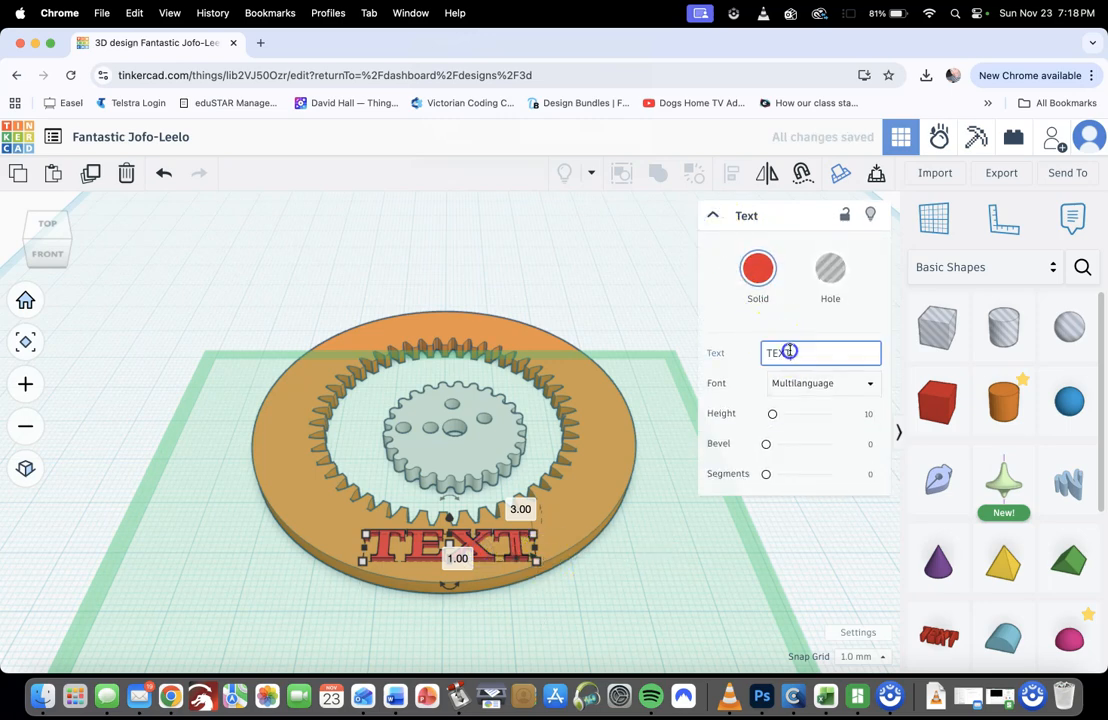
key("BackSpace")
key("BackSpace")
key("BackSpace")
key("BackSpace")
type("Dave")
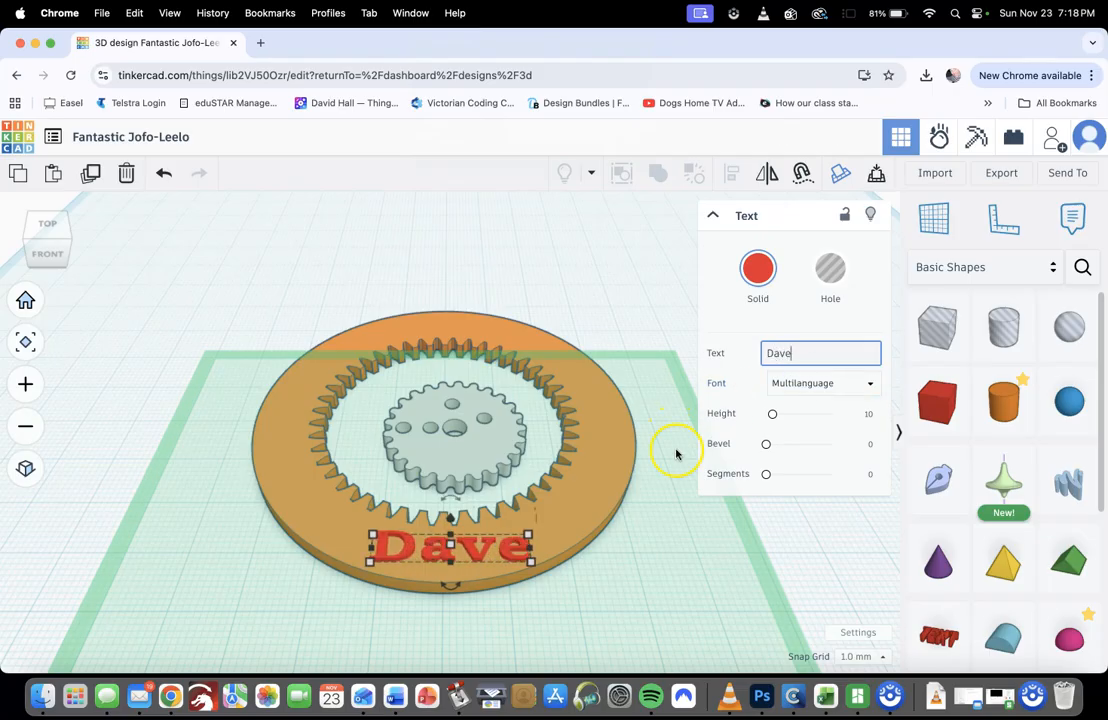
Step: Resize the name text to about 23 by 3.9 mm and turn it into a hole
left_click_drag(527, 562, 519, 557)
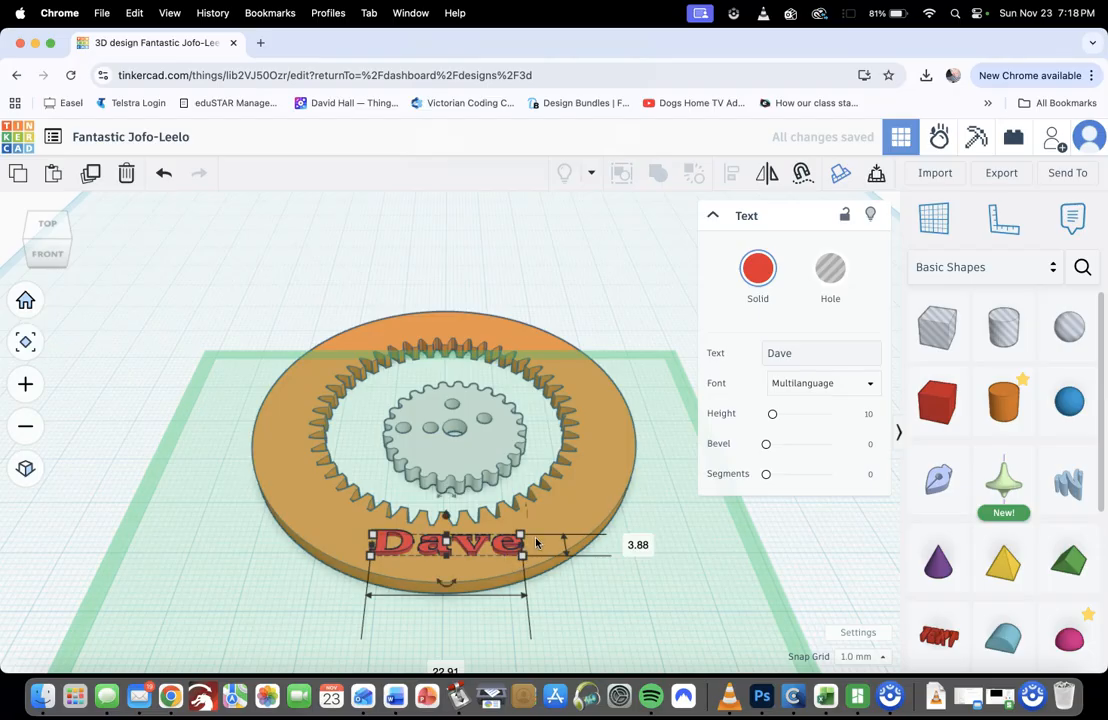
left_click(581, 566)
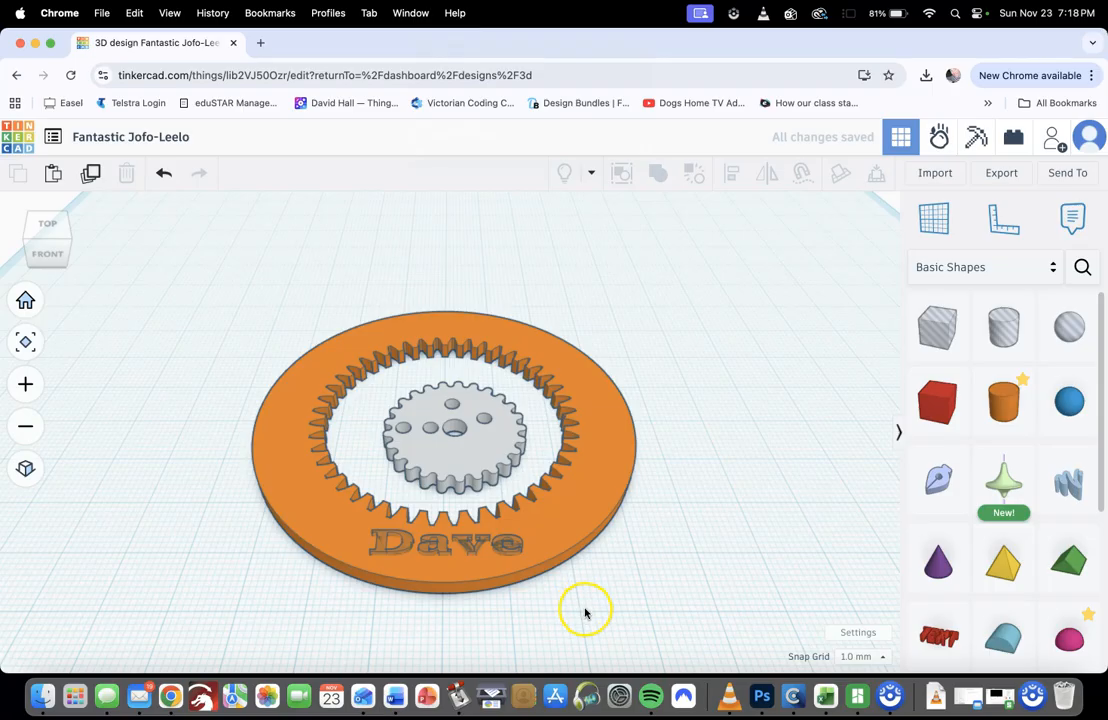
Step: Align the name hole flush with the ring's top face and group the two as a union
left_click_drag(607, 610, 338, 541)
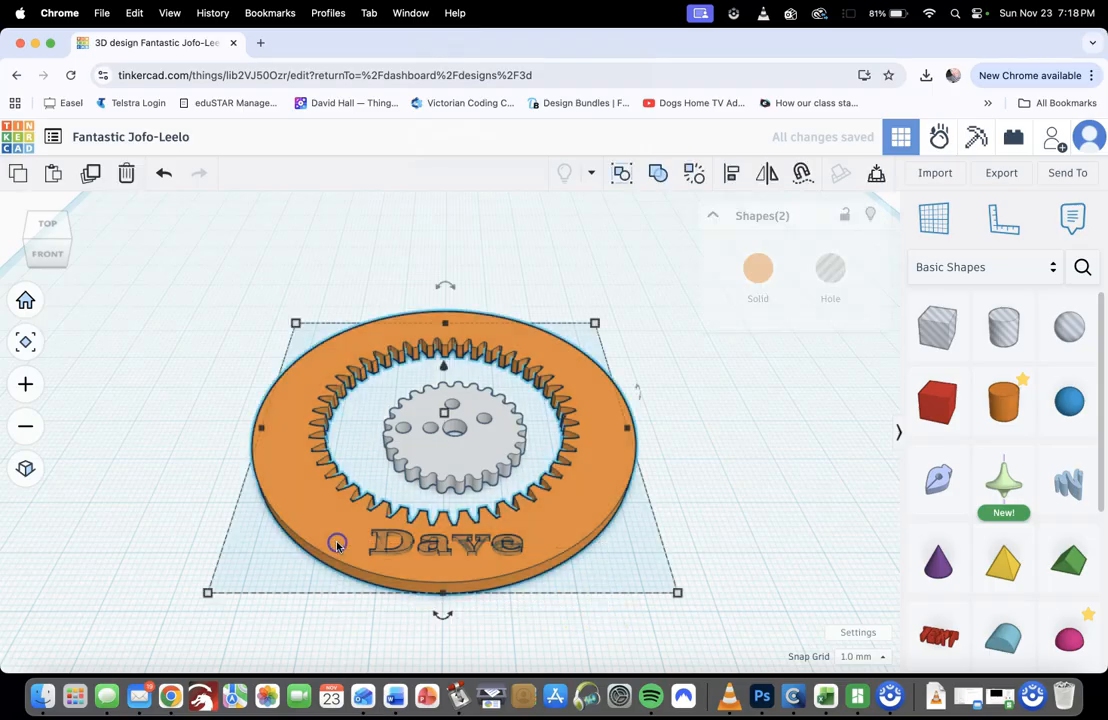
left_click(731, 181)
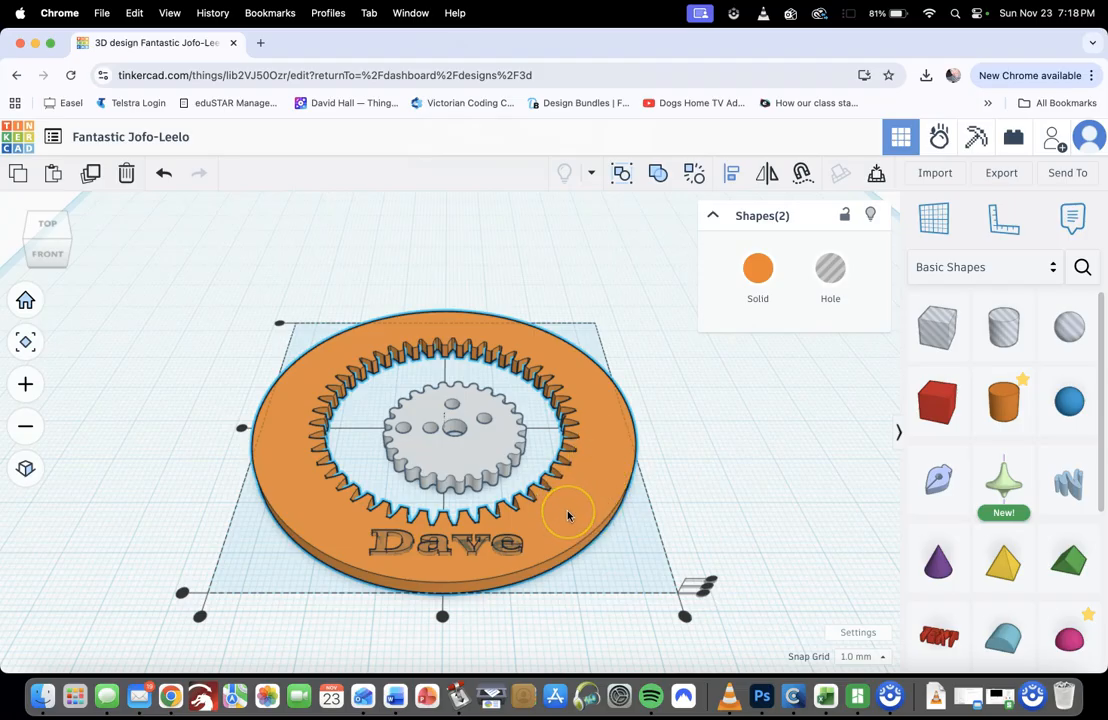
left_click(584, 484)
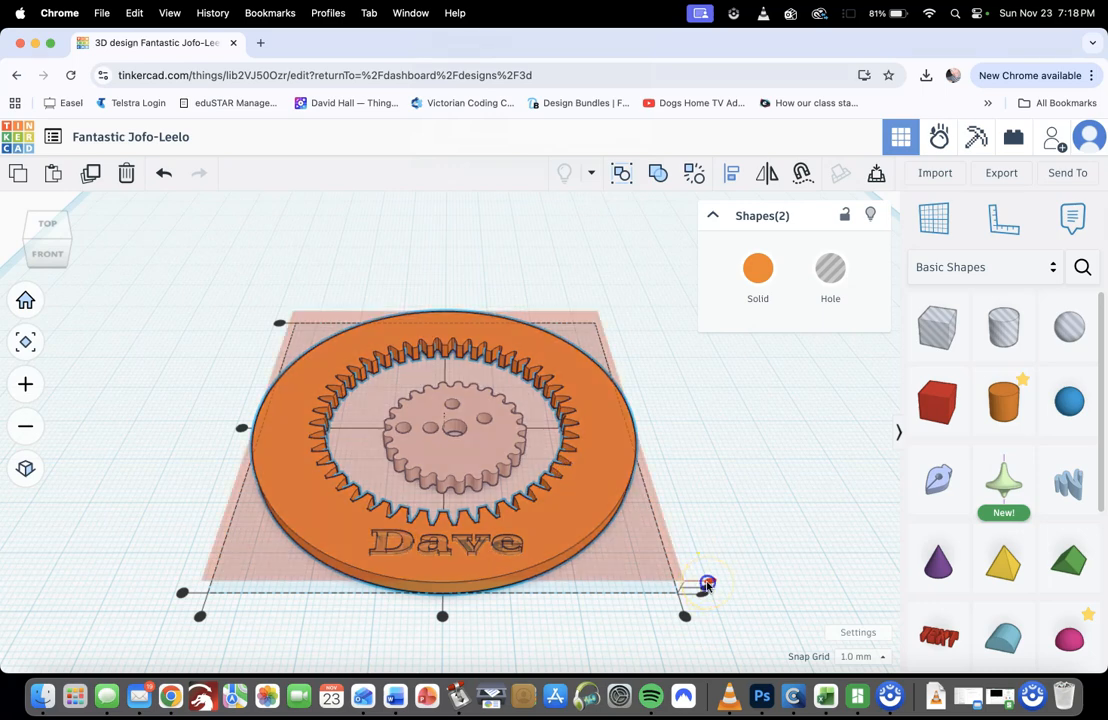
left_click(706, 585)
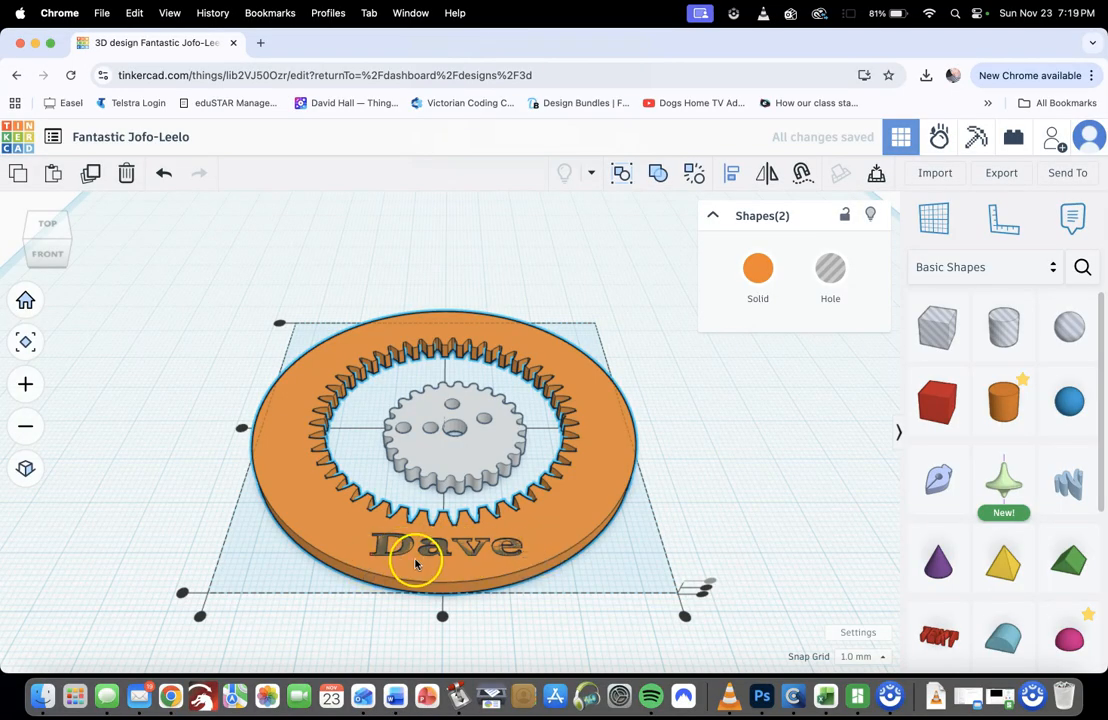
left_click(659, 181)
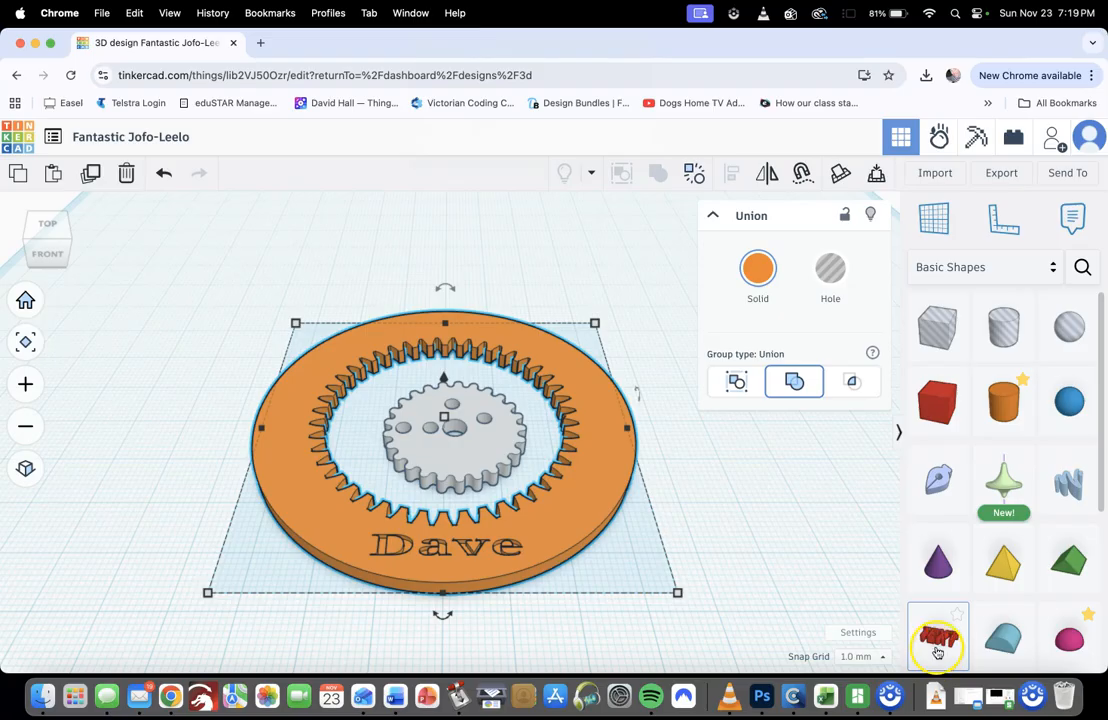
Step: Place a new Text shape on the top face of the grey gear
left_click_drag(937, 651, 453, 455)
left_click_drag(685, 505, 451, 455)
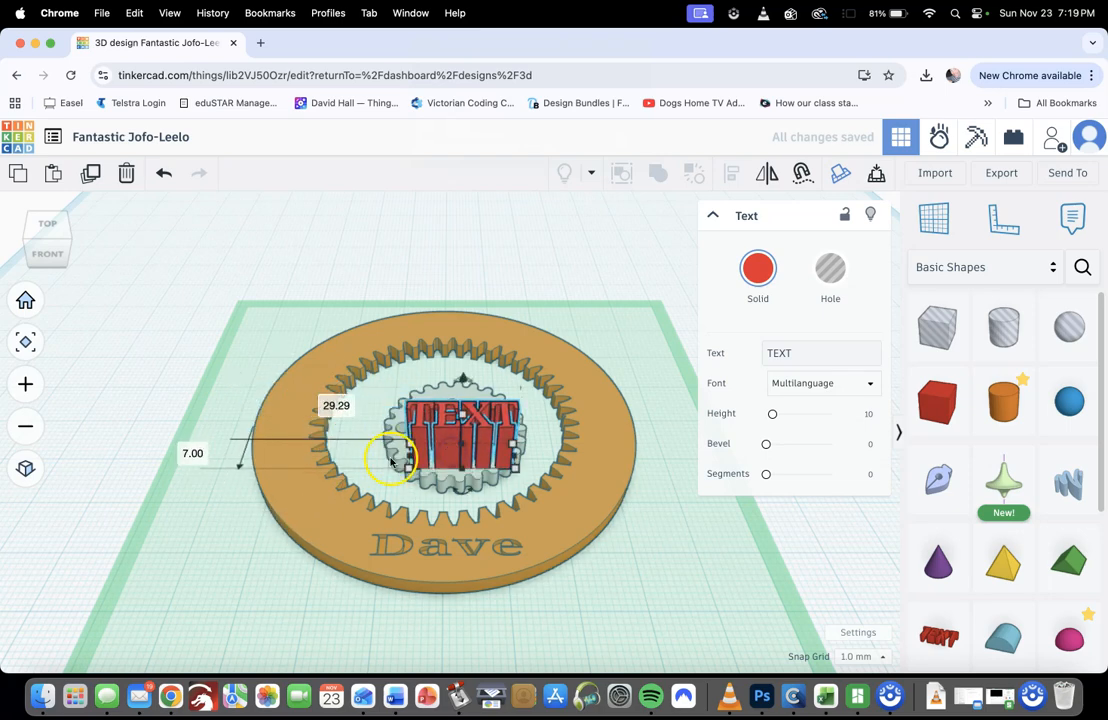
Step: Set the gear text's thickness to 1 mm and shrink its footprint to about 14.3 by 4.9 mm
left_click(409, 467)
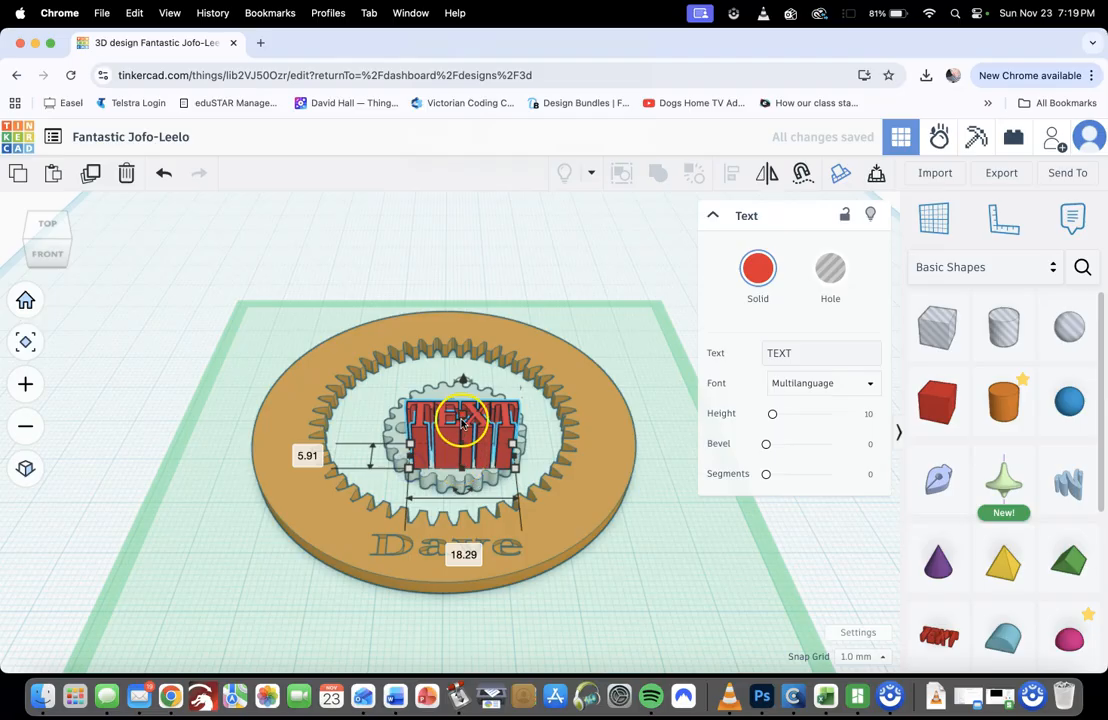
left_click(565, 435)
type("1")
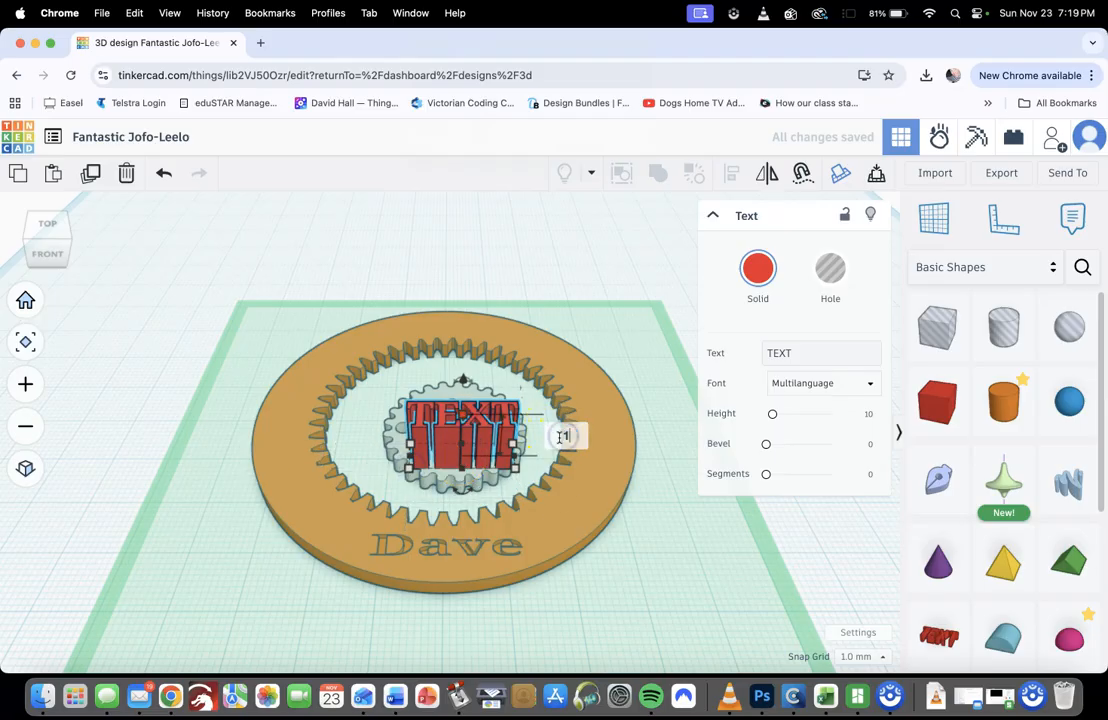
left_click(668, 502)
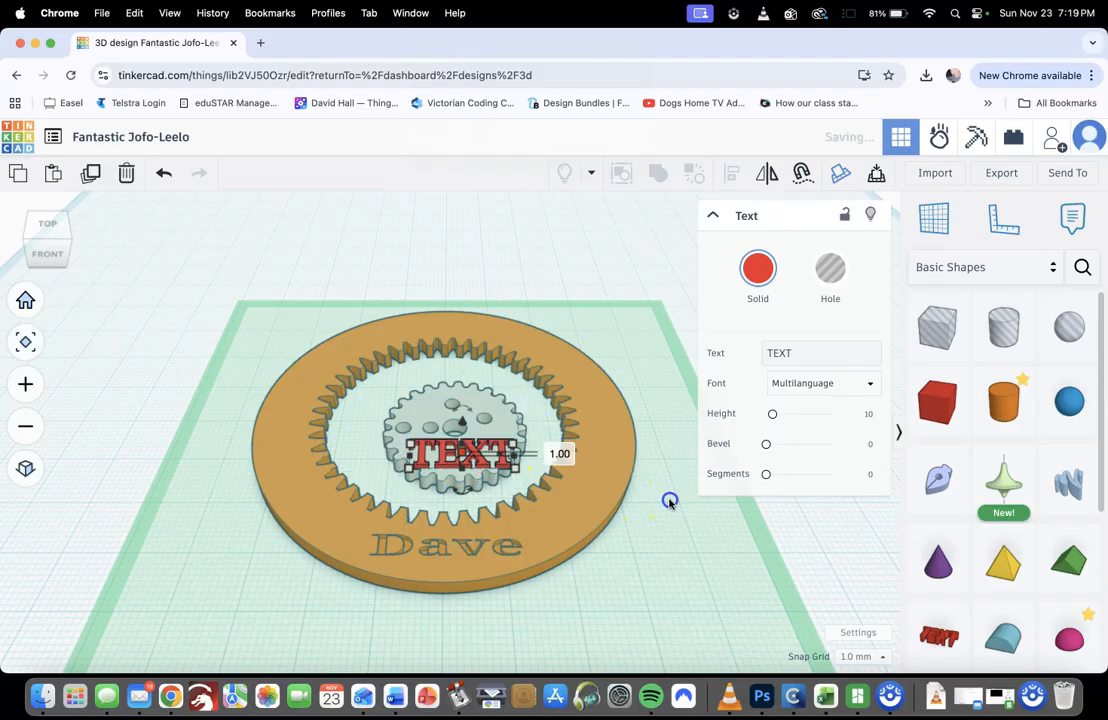
left_click(406, 470)
Step: Replace the wording of the text shape on the gear with the maker's first name
left_click(792, 354)
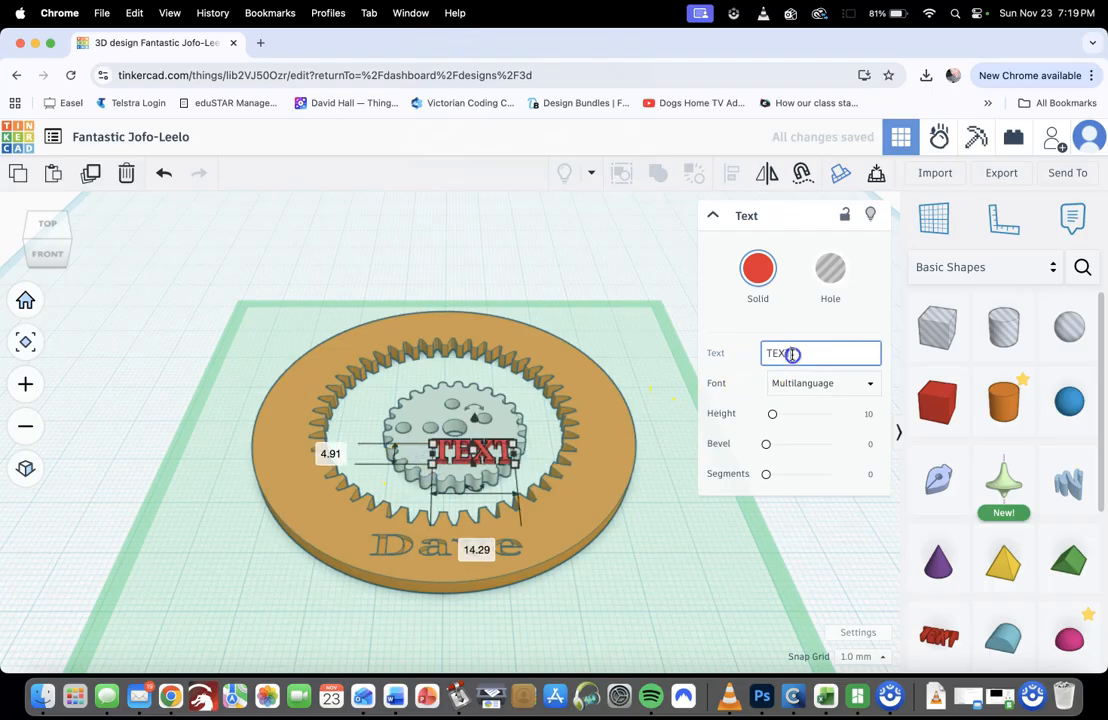
key("BackSpace")
key("BackSpace")
key("BackSpace")
key("BackSpace")
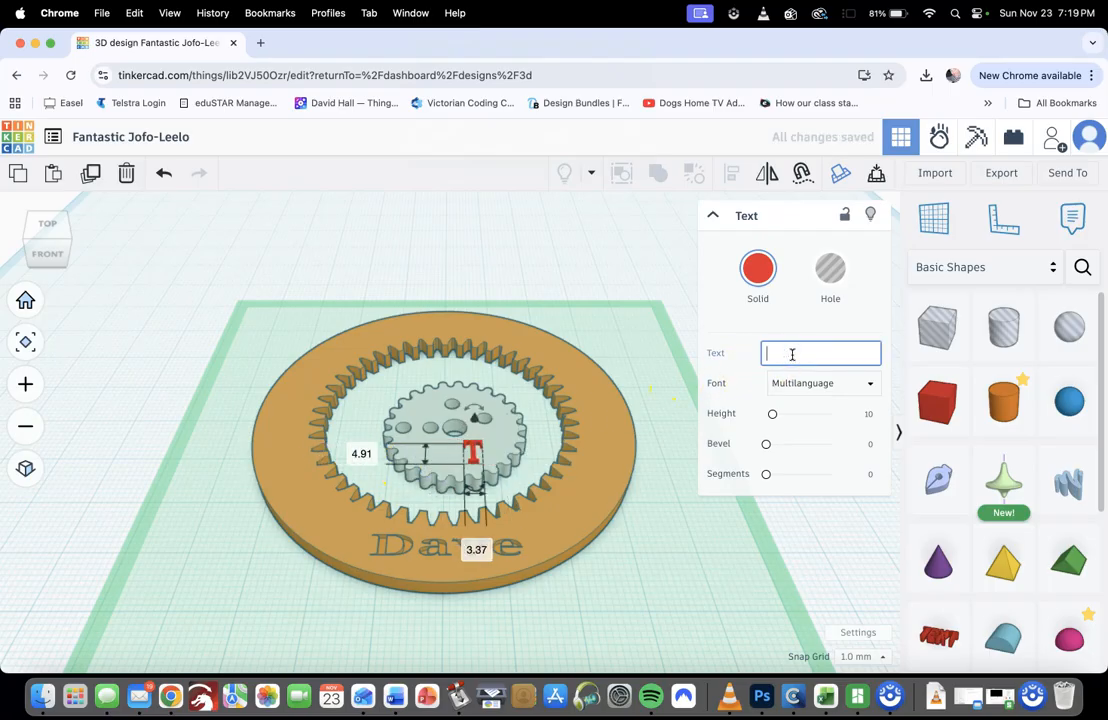
type("Dave")
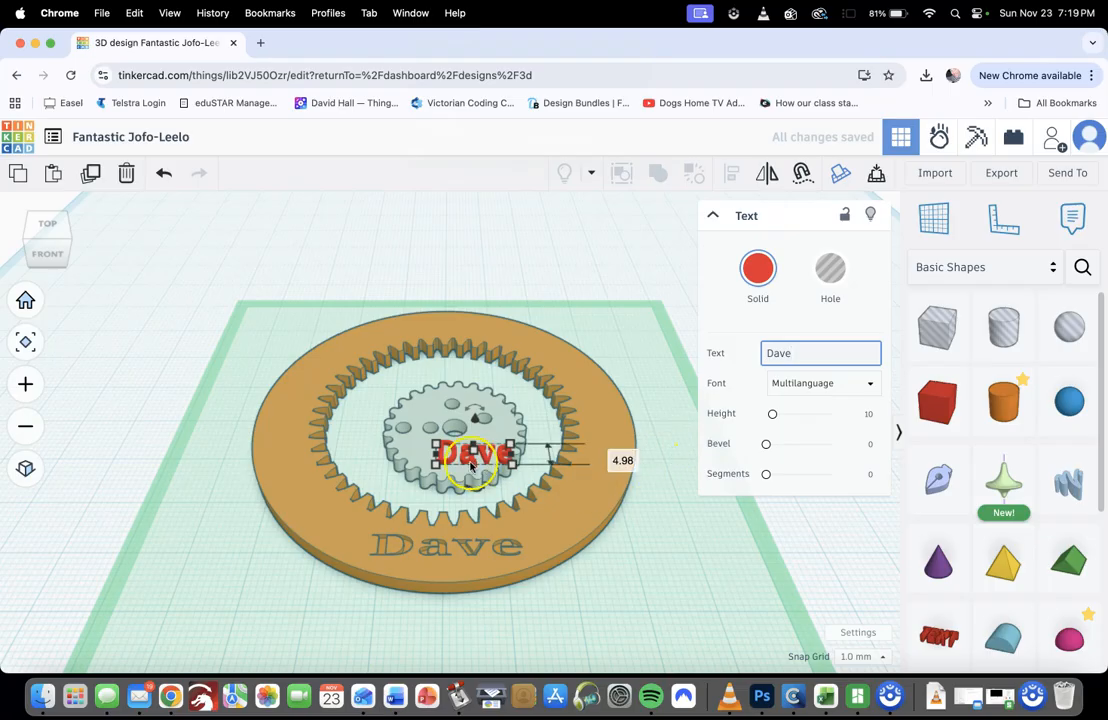
Step: Position the name just in front of the gear's centre hole as a hole shape sunk 1 mm into the top face
left_click_drag(461, 460, 435, 463)
scroll(452, 462, "up", 10)
scroll(455, 462, "down", 5)
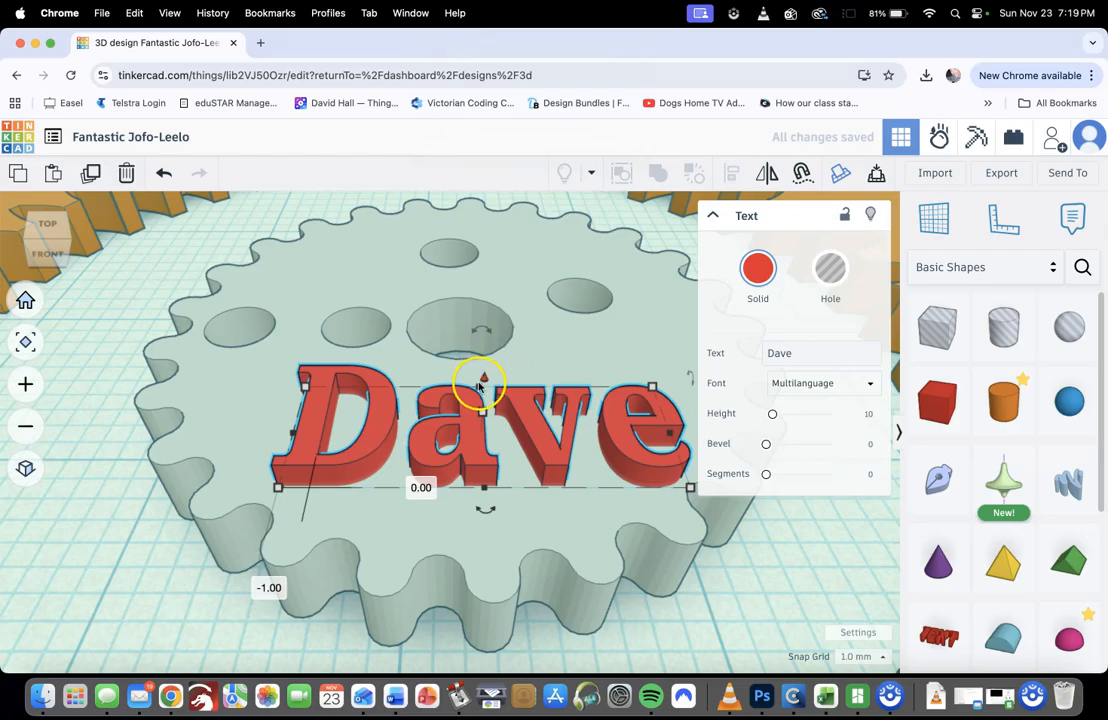
left_click(713, 215)
left_click_drag(484, 375, 485, 392)
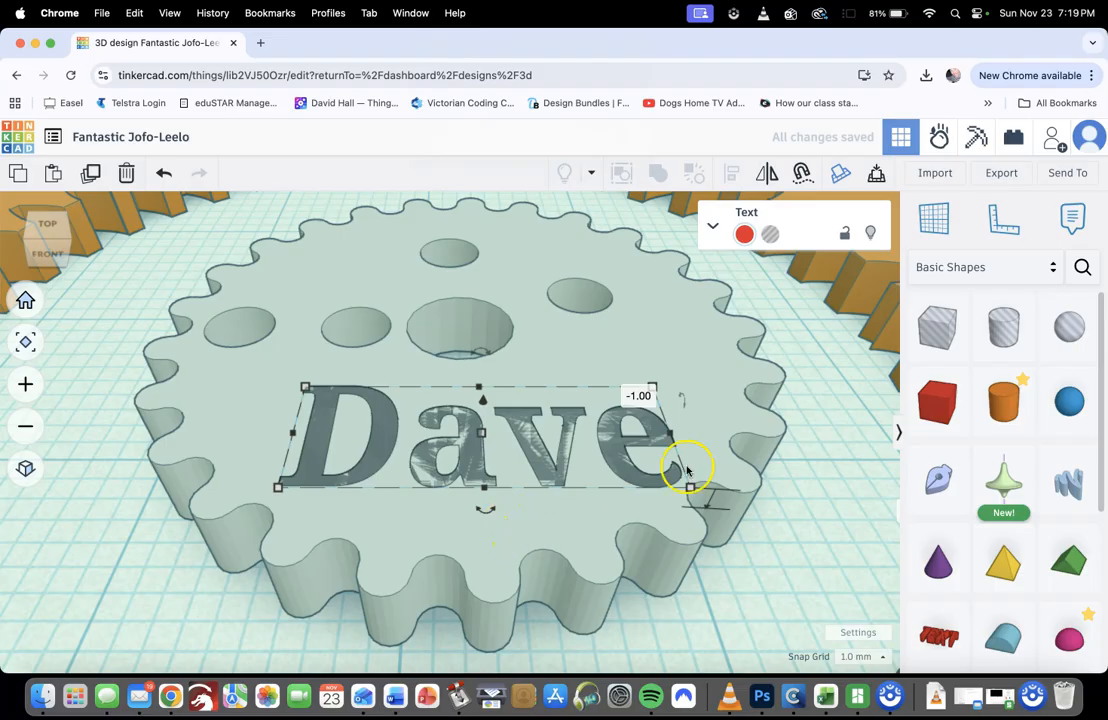
Step: Select the gear together with the name hole and group them as a union to engrave the name
left_click_drag(755, 560, 267, 407)
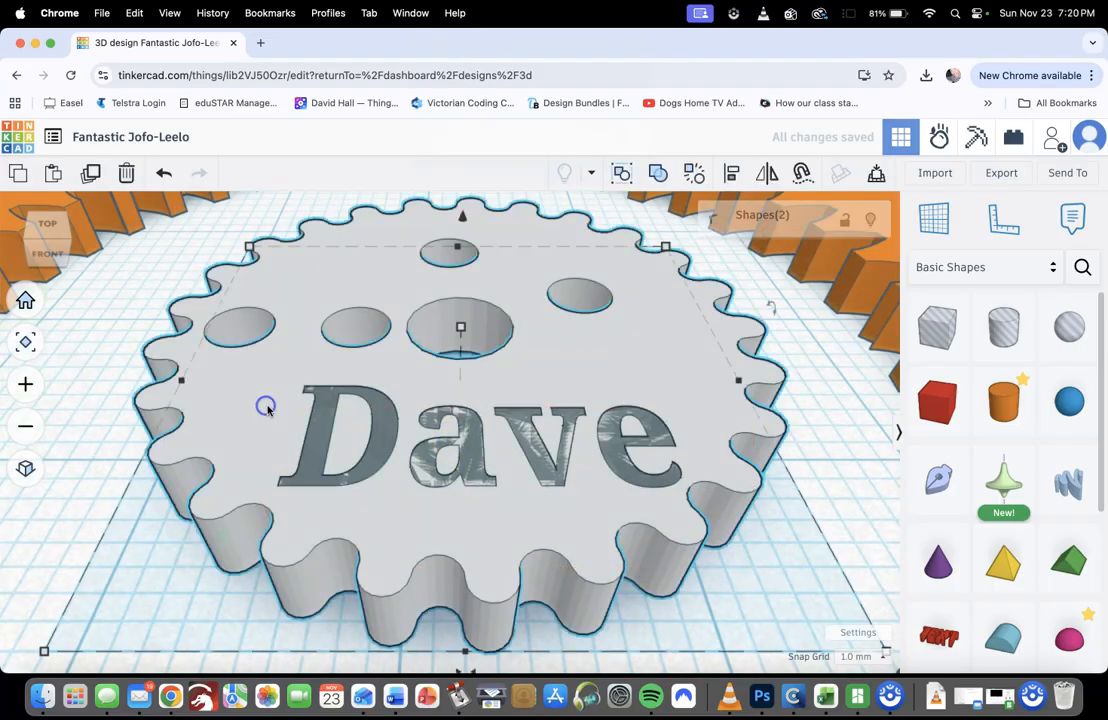
left_click(657, 174)
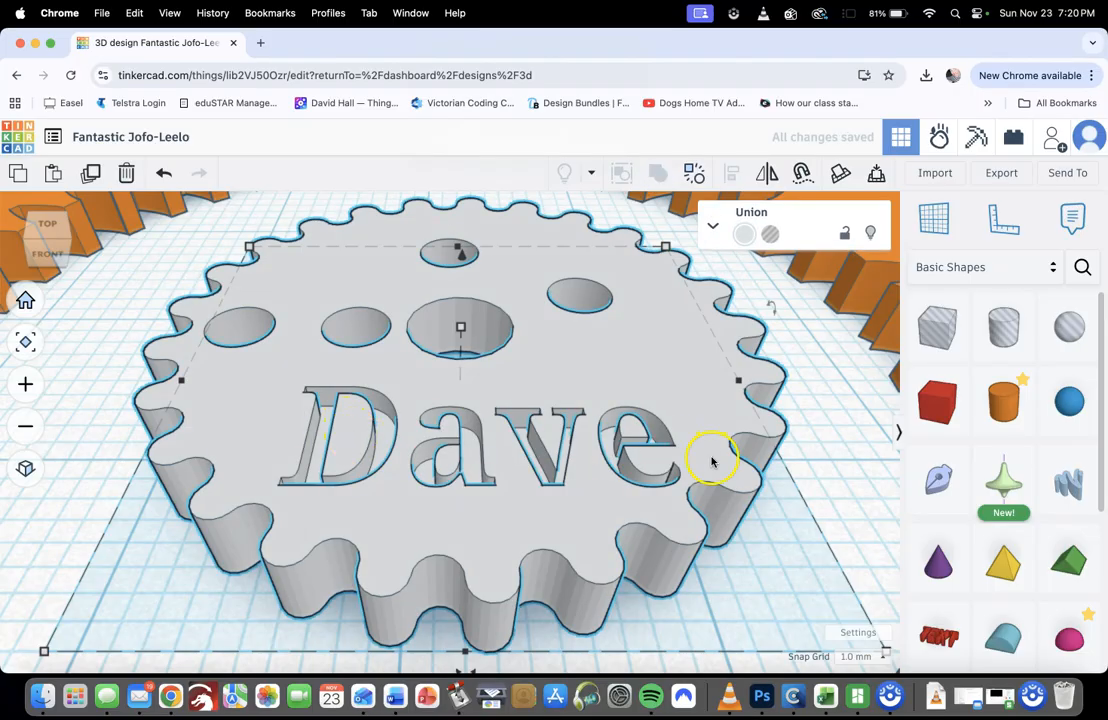
scroll(712, 461, "down", 6)
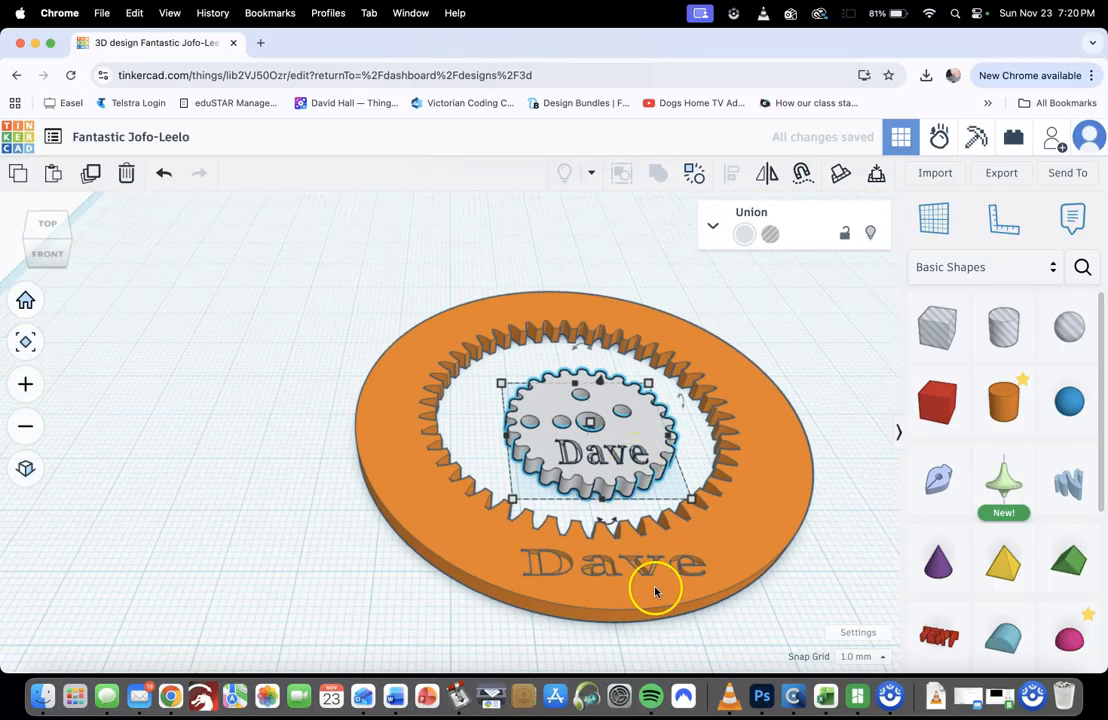
mouse_move(499, 446)
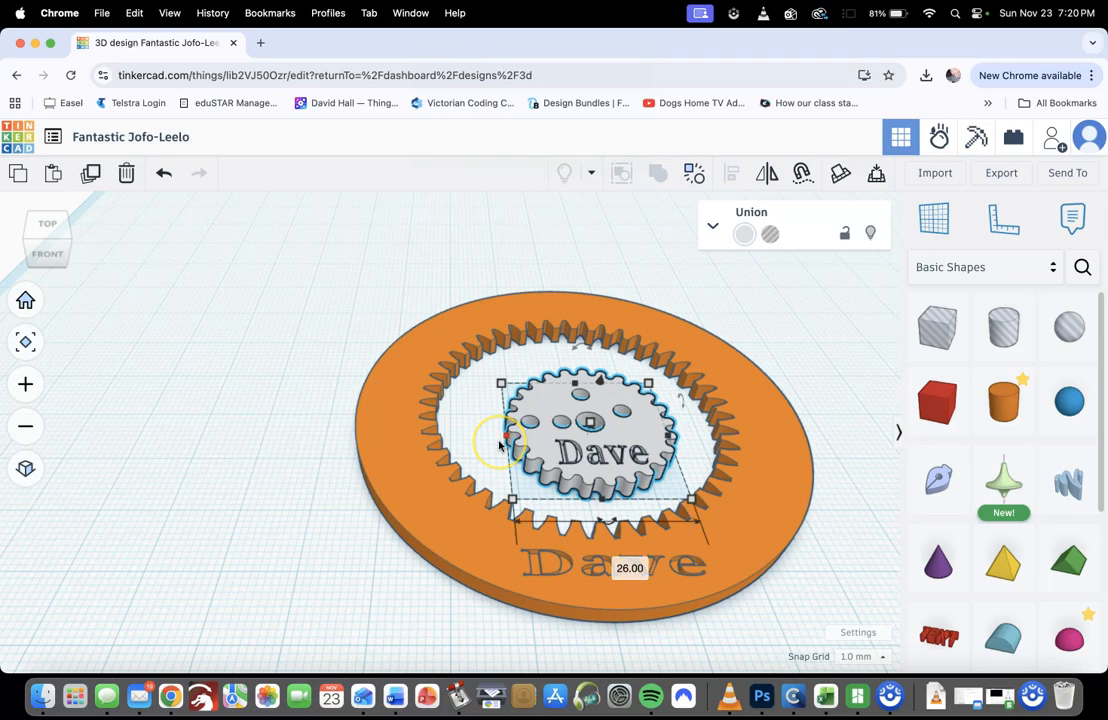